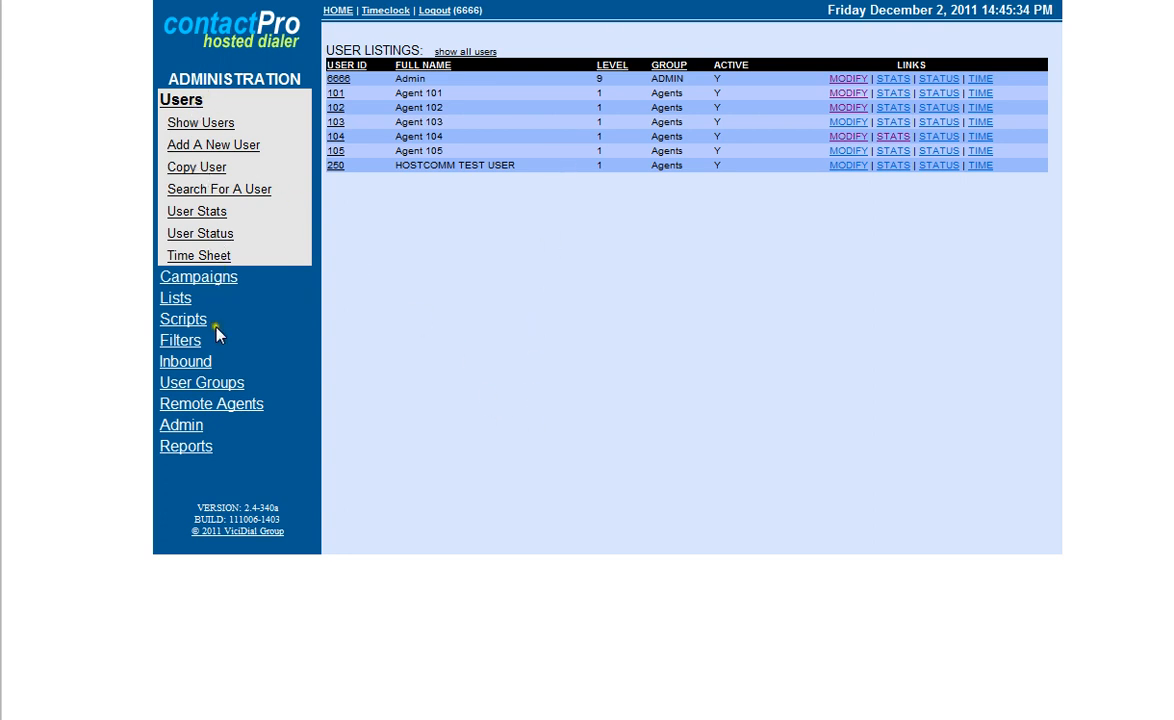
Start a new lead list with ID 101, the name Demo and the description Demo.
left_click(175, 300)
left_click(173, 303)
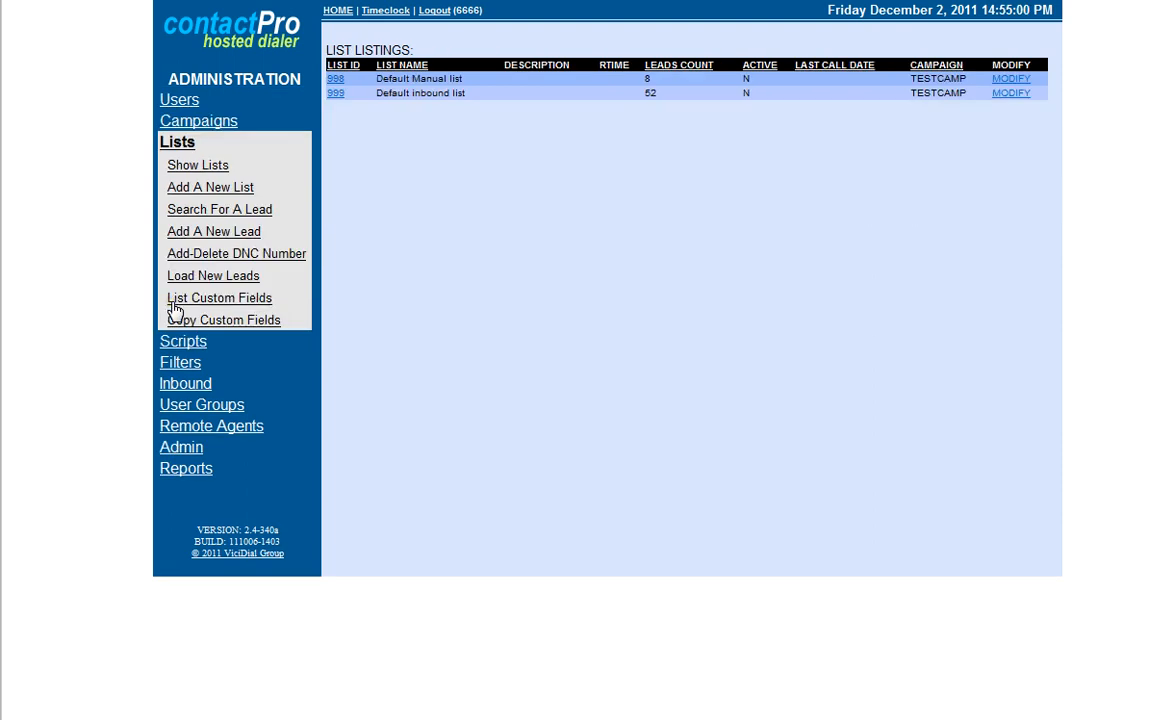
left_click(207, 191)
left_click(582, 92)
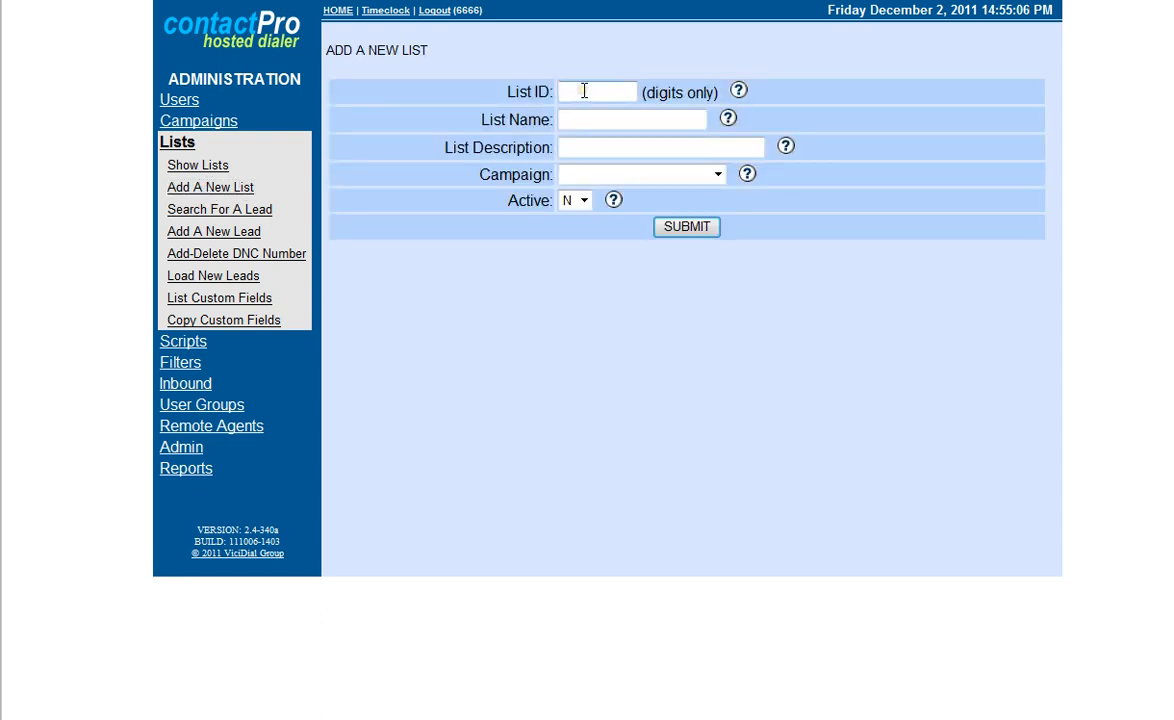
type("101")
key("Tab")
key("Tab")
type("Demo")
key("Tab")
key("Tab")
type("De")
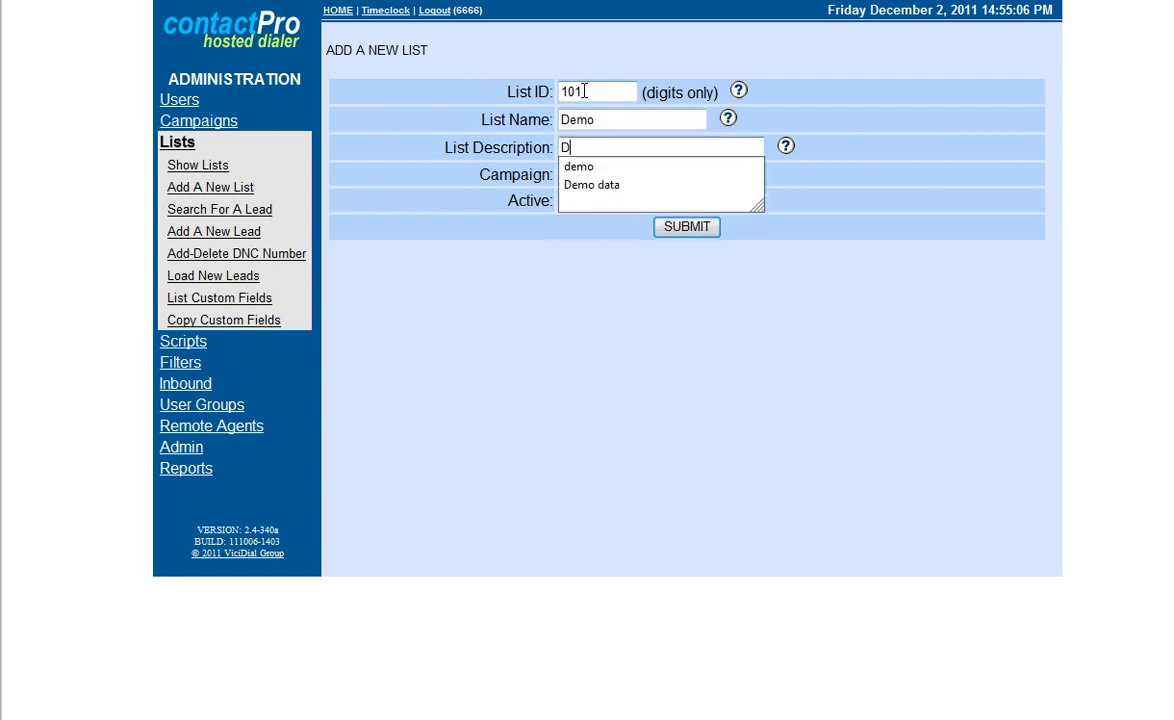
type("mo")
left_click(845, 153)
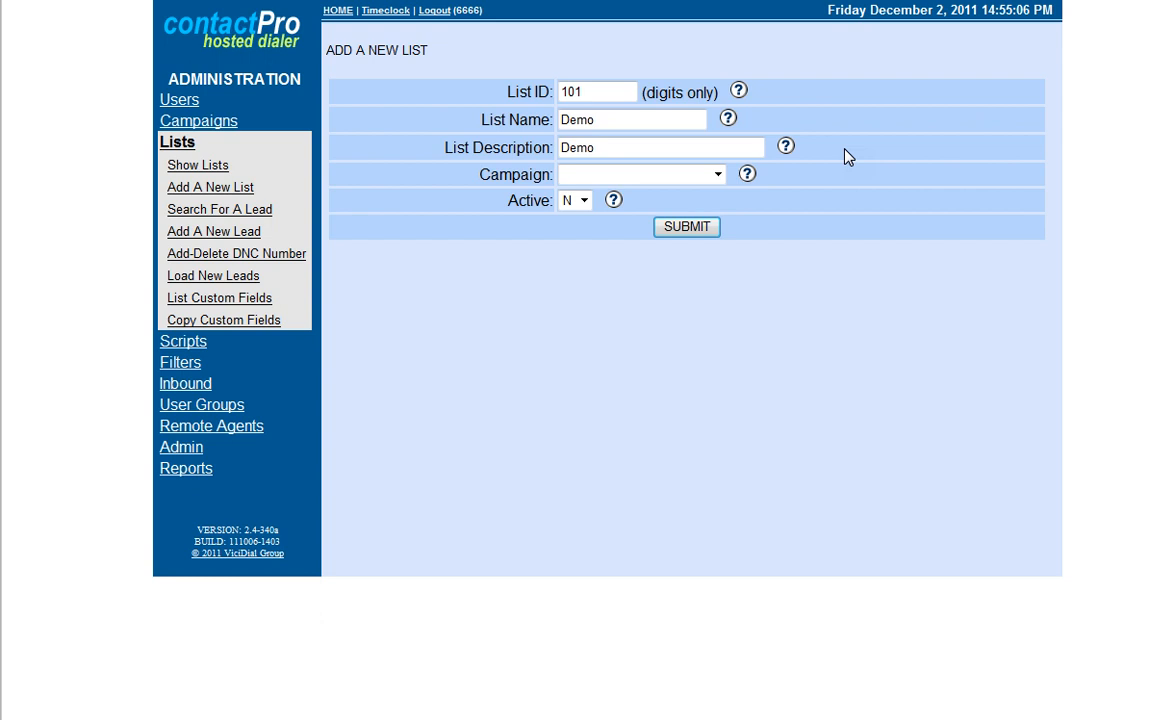
Assign the new list to campaign 201 - Campaign 1, make it active and submit it.
left_click(718, 176)
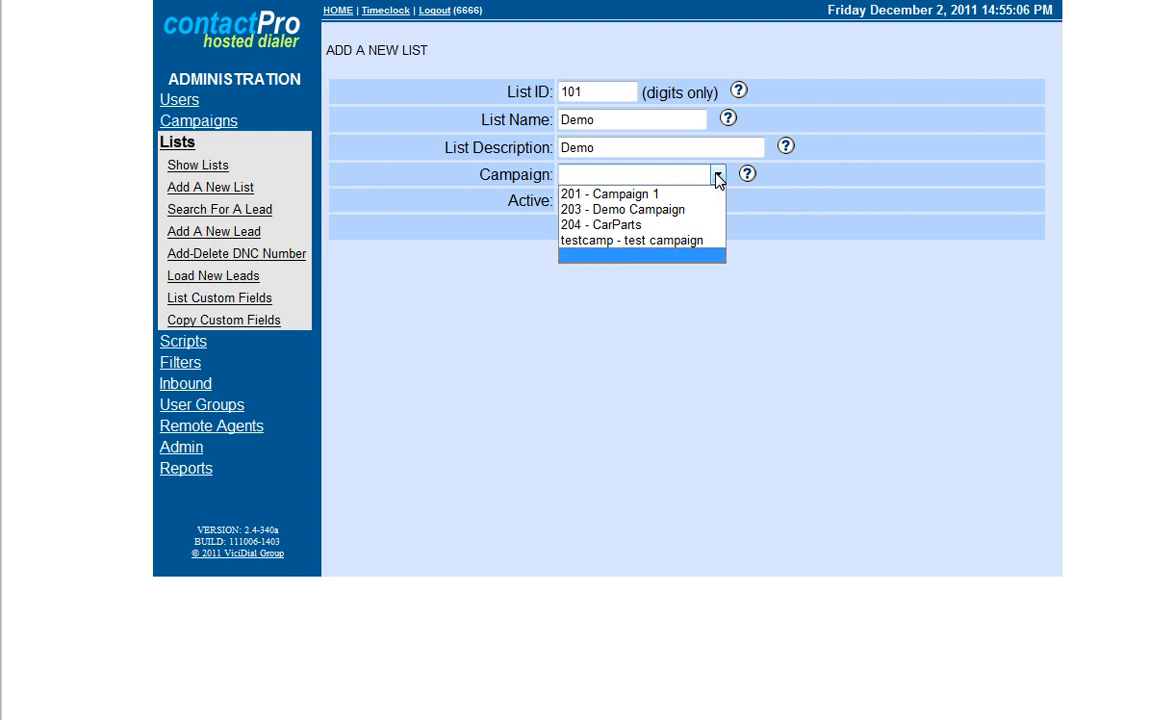
left_click(657, 195)
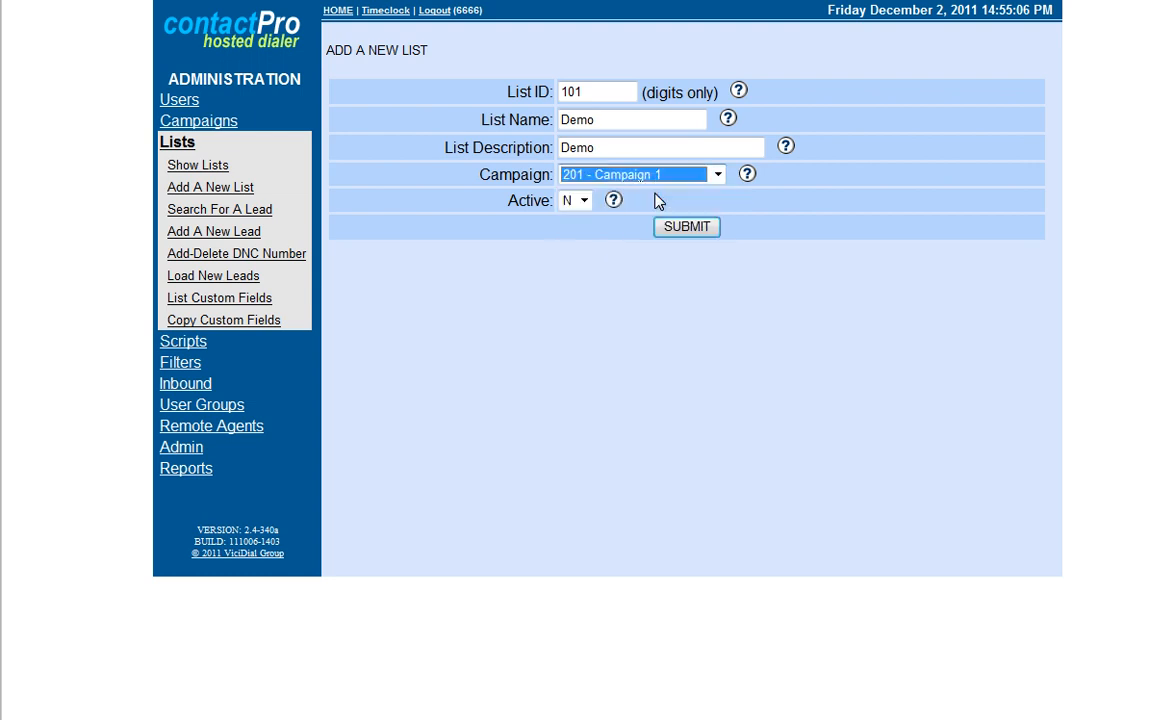
left_click(584, 201)
left_click(567, 221)
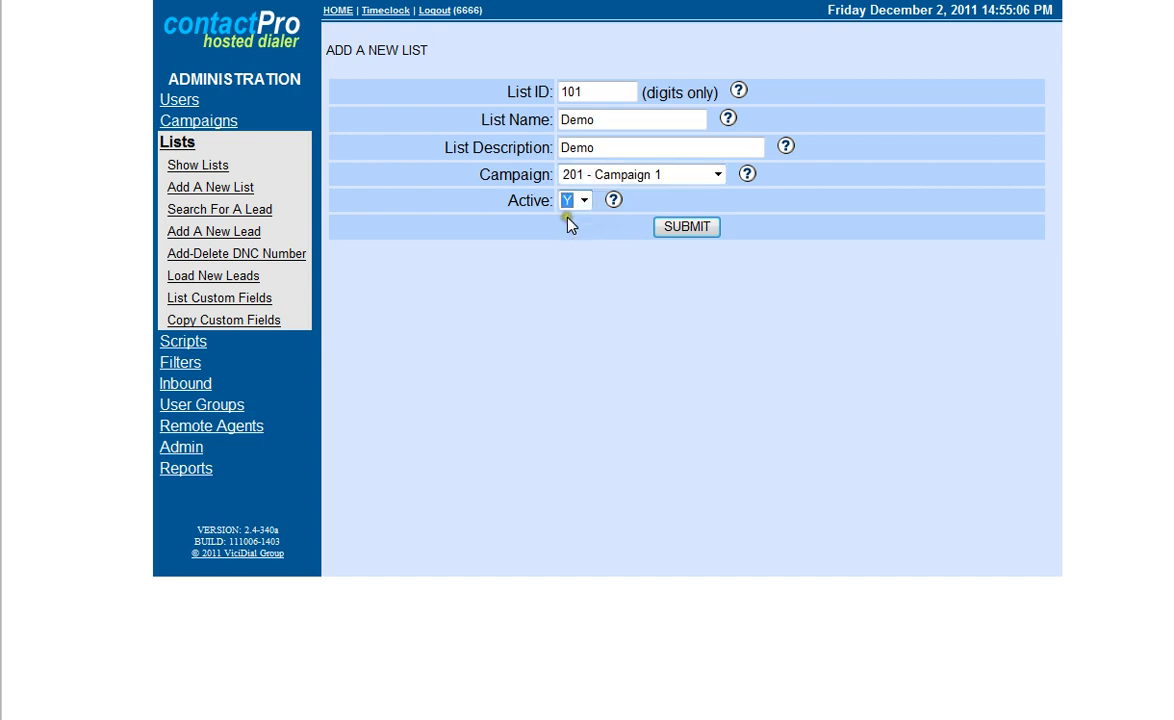
left_click(687, 226)
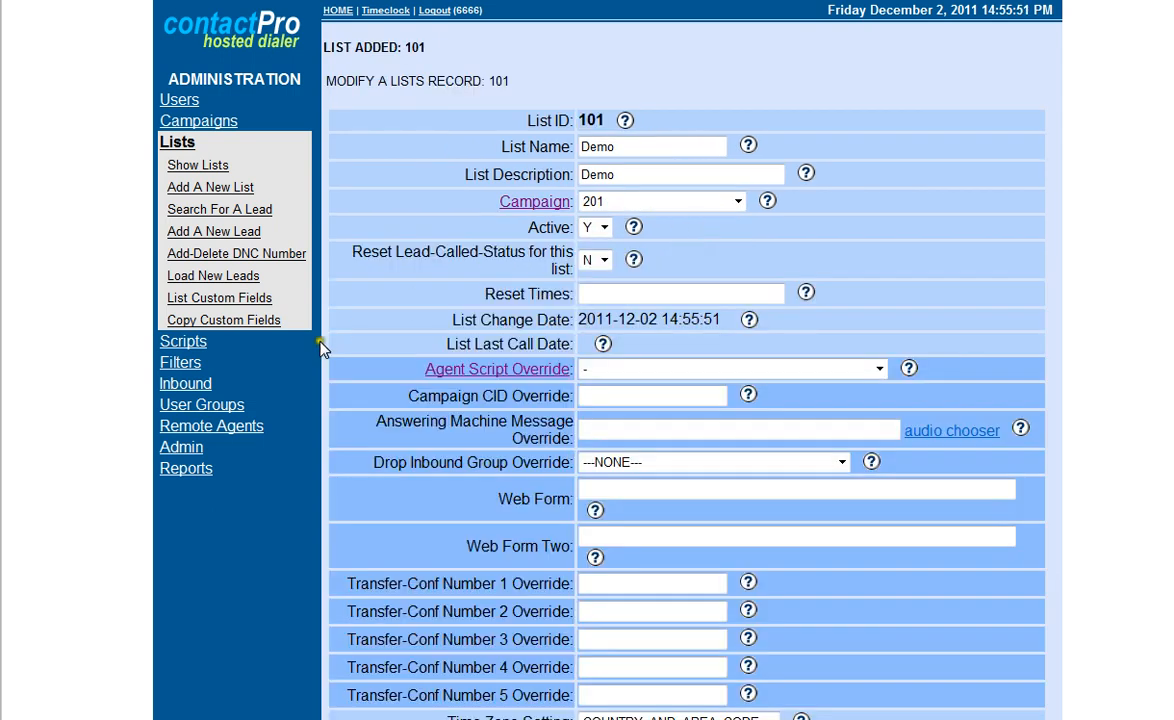
Show all lists, open the old lead loader and choose the mobile test list text document from the Desktop as the lead file.
left_click(192, 167)
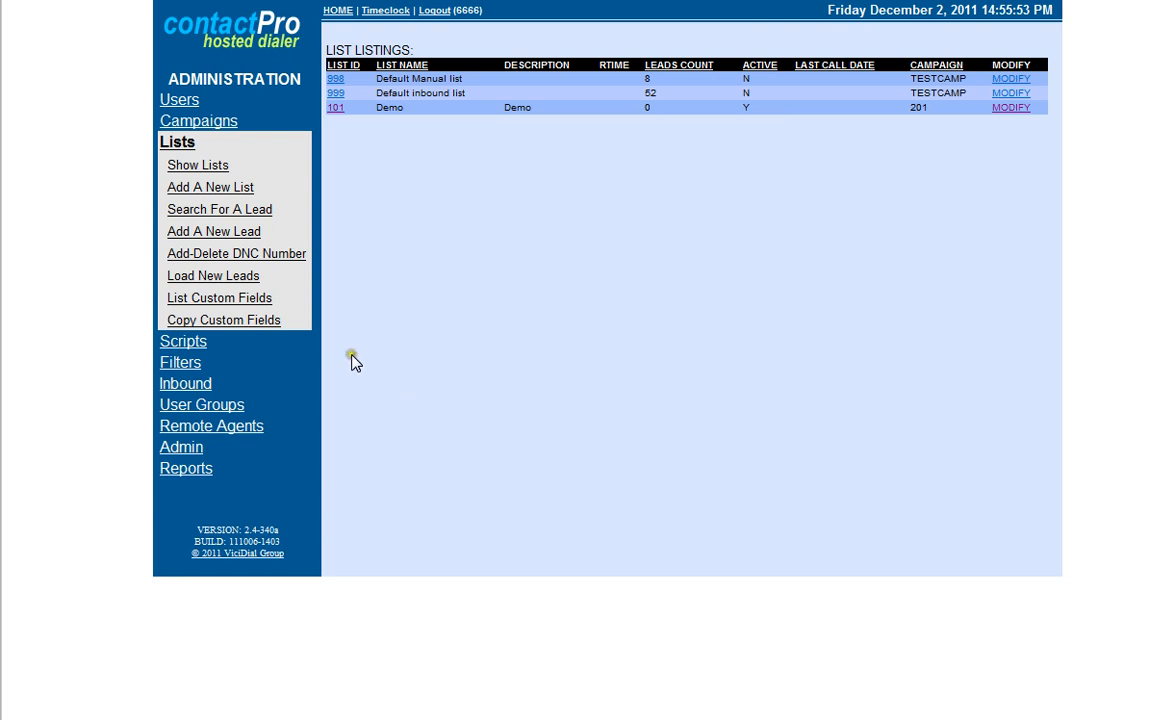
left_click(234, 278)
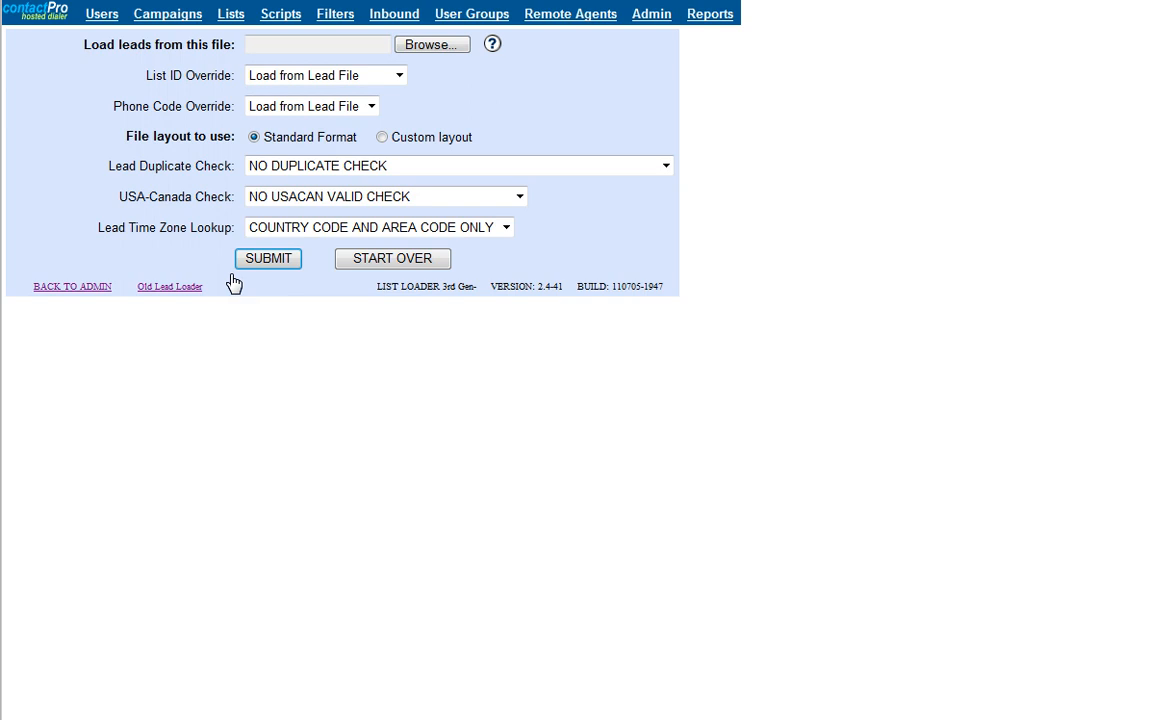
left_click(184, 287)
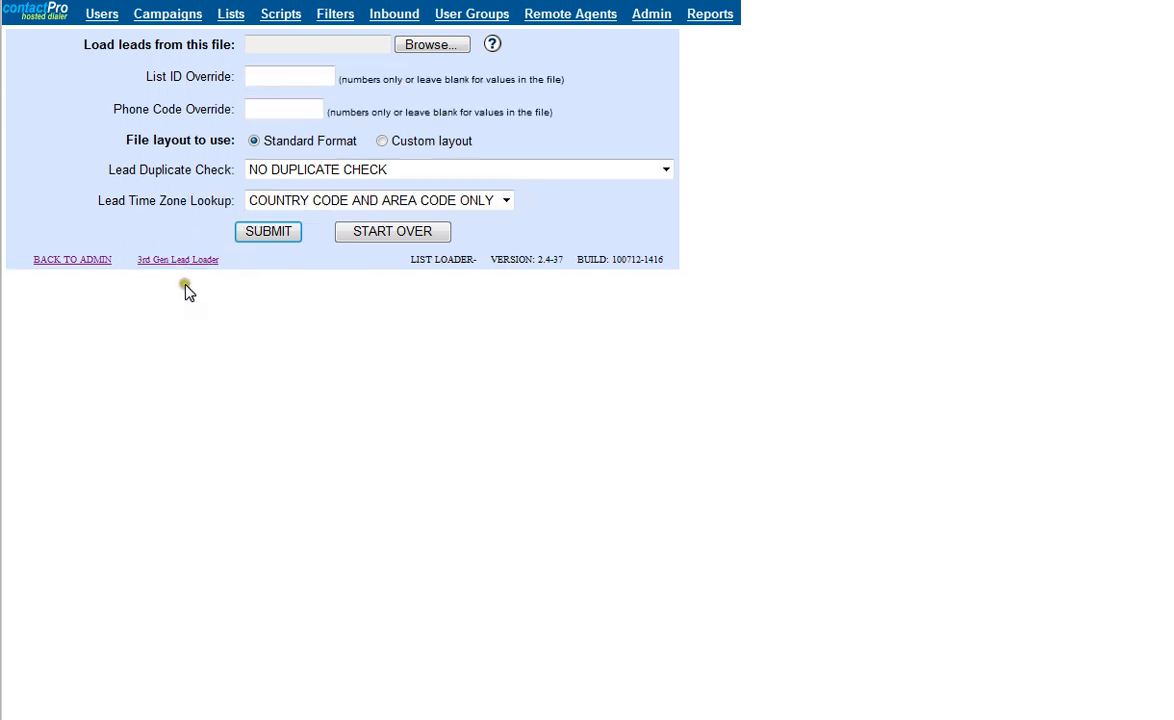
left_click(430, 48)
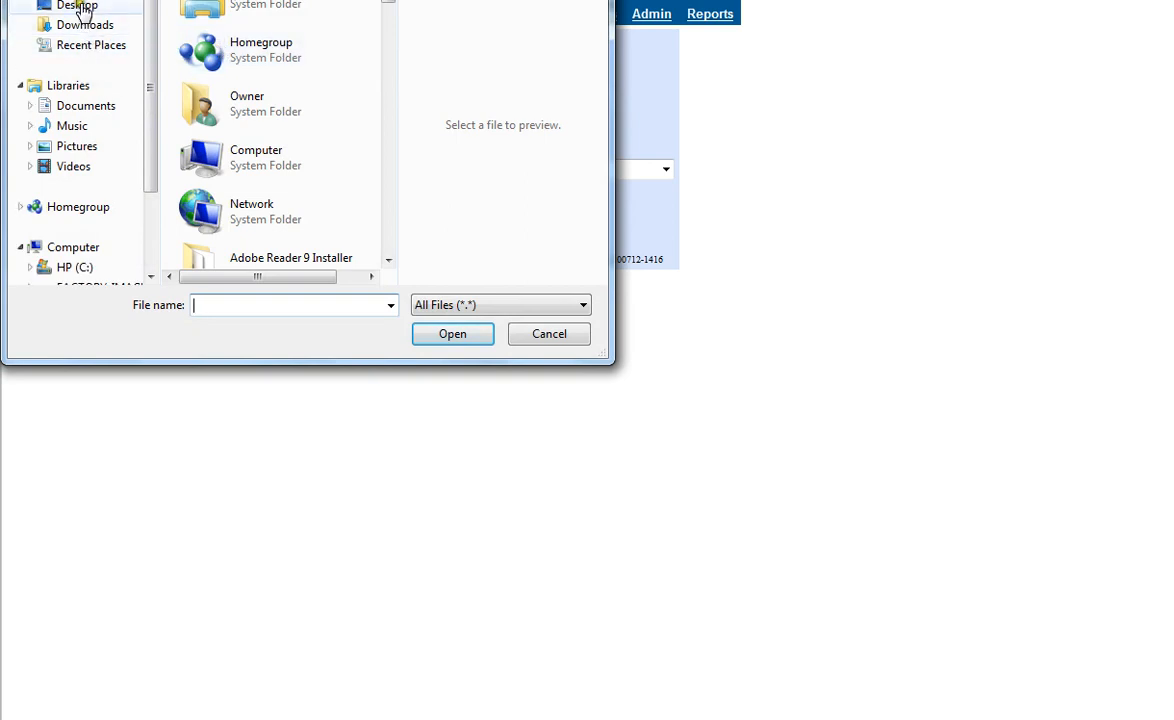
left_click(82, 8)
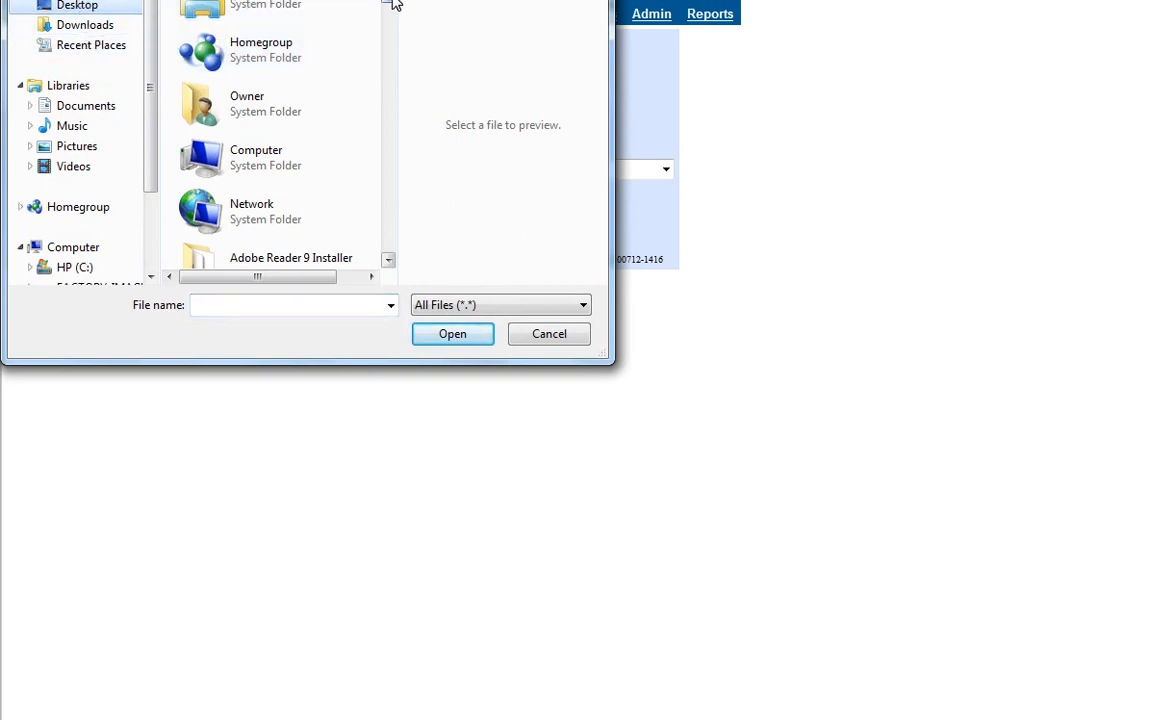
left_click_drag(390, 3, 366, 223)
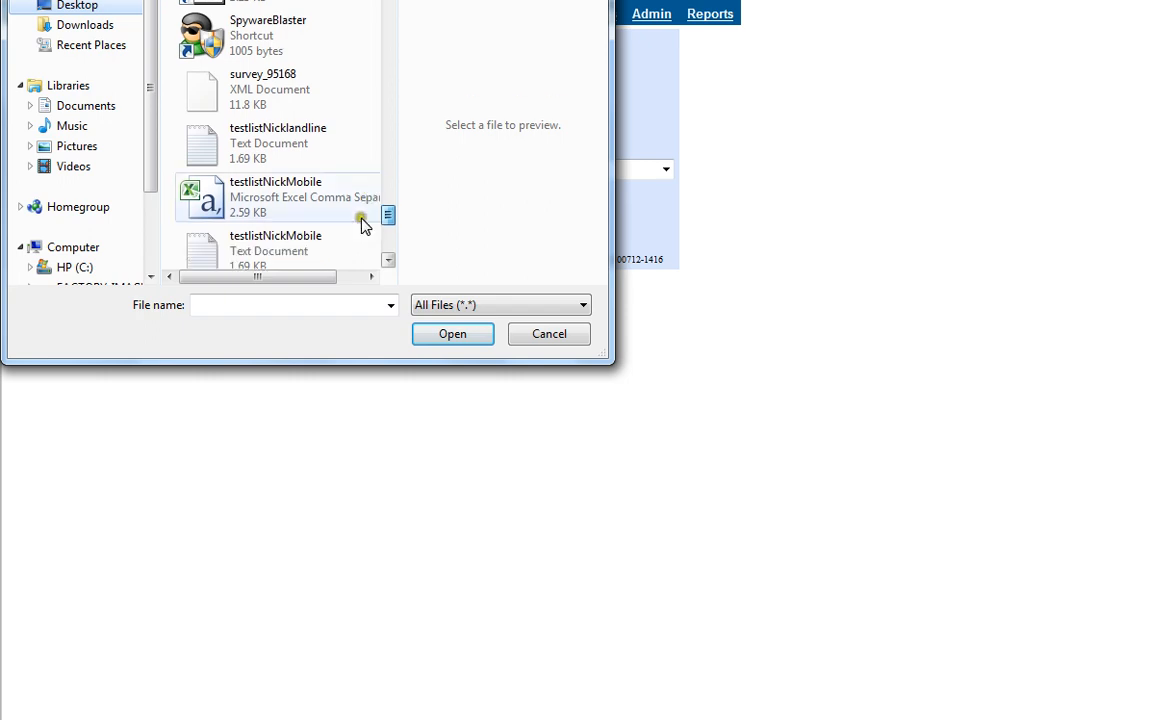
double_click(197, 258)
Set the list ID override to 101 and the phone code override to 44, and submit the lead file without a duplicate check.
left_click(262, 73)
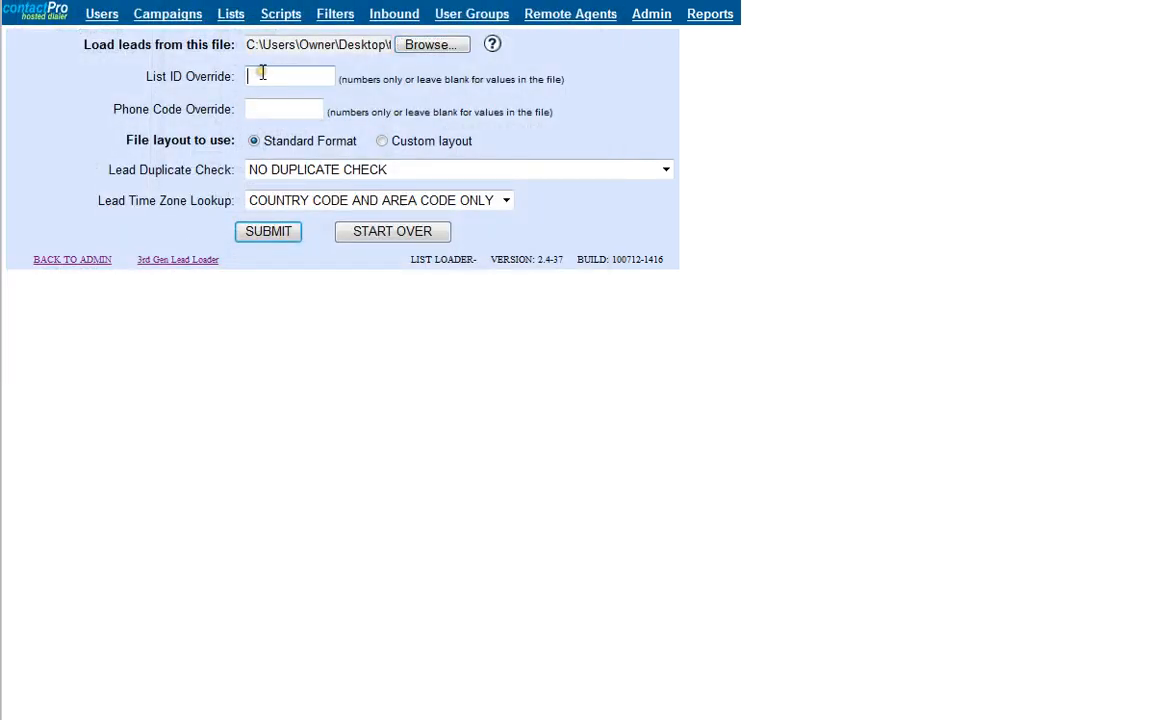
type("100")
left_click(289, 104)
type("44")
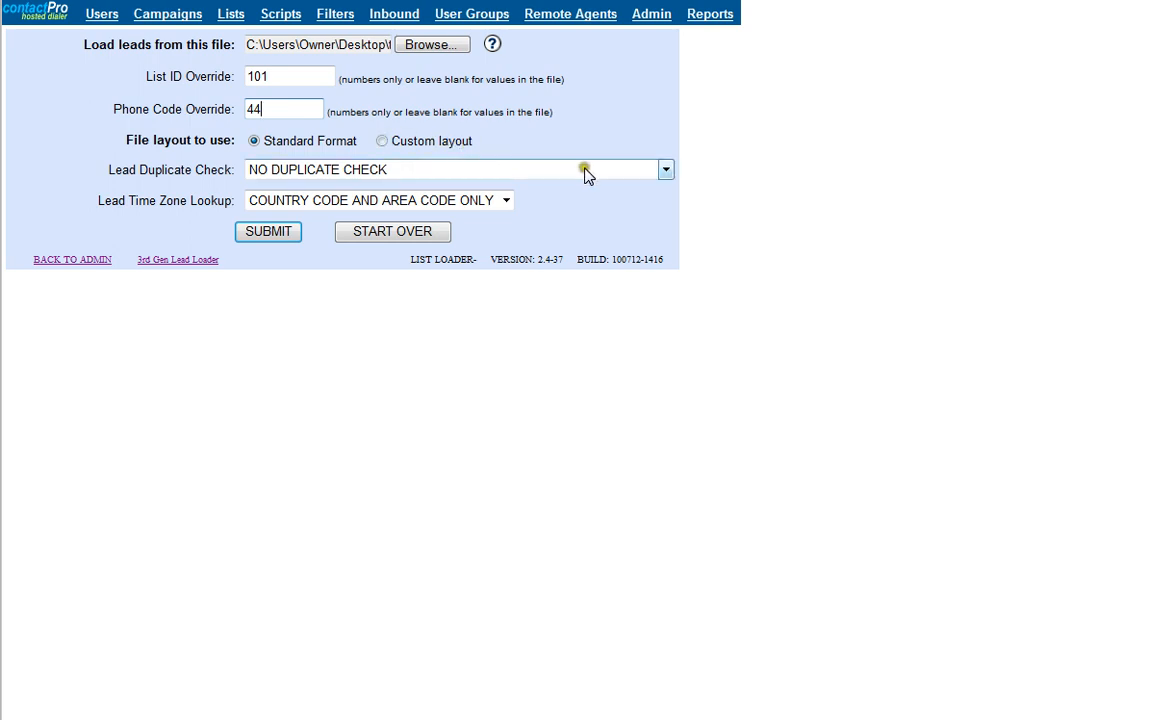
left_click(667, 172)
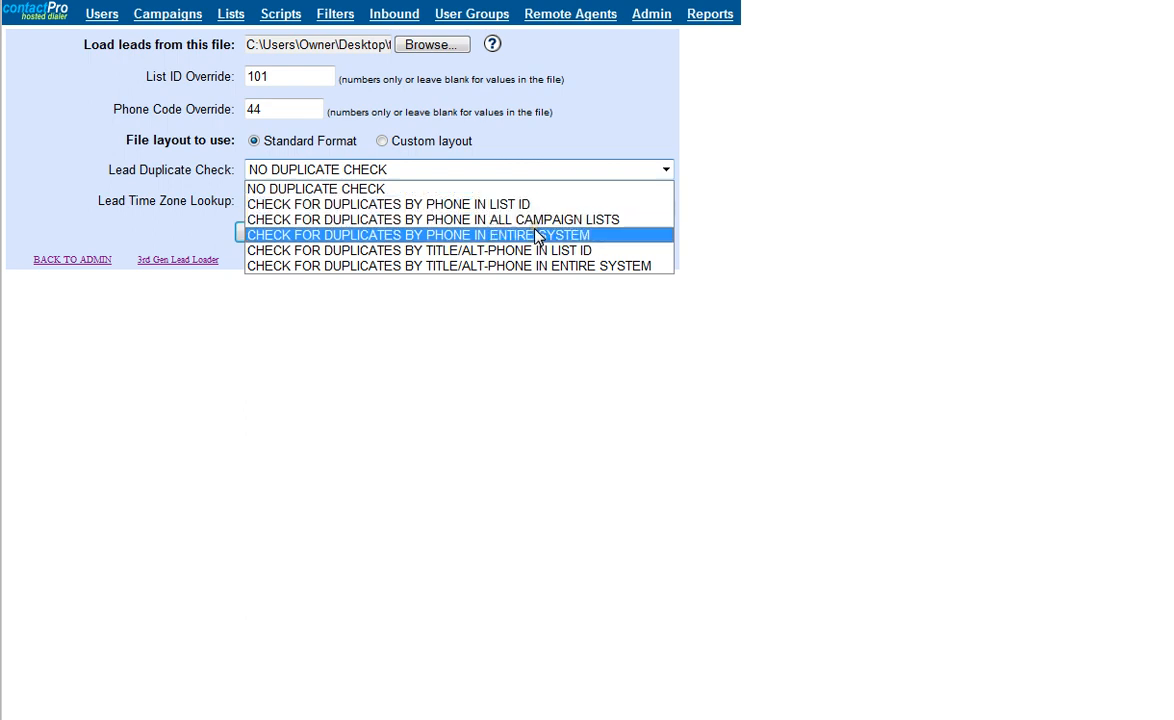
left_click(595, 144)
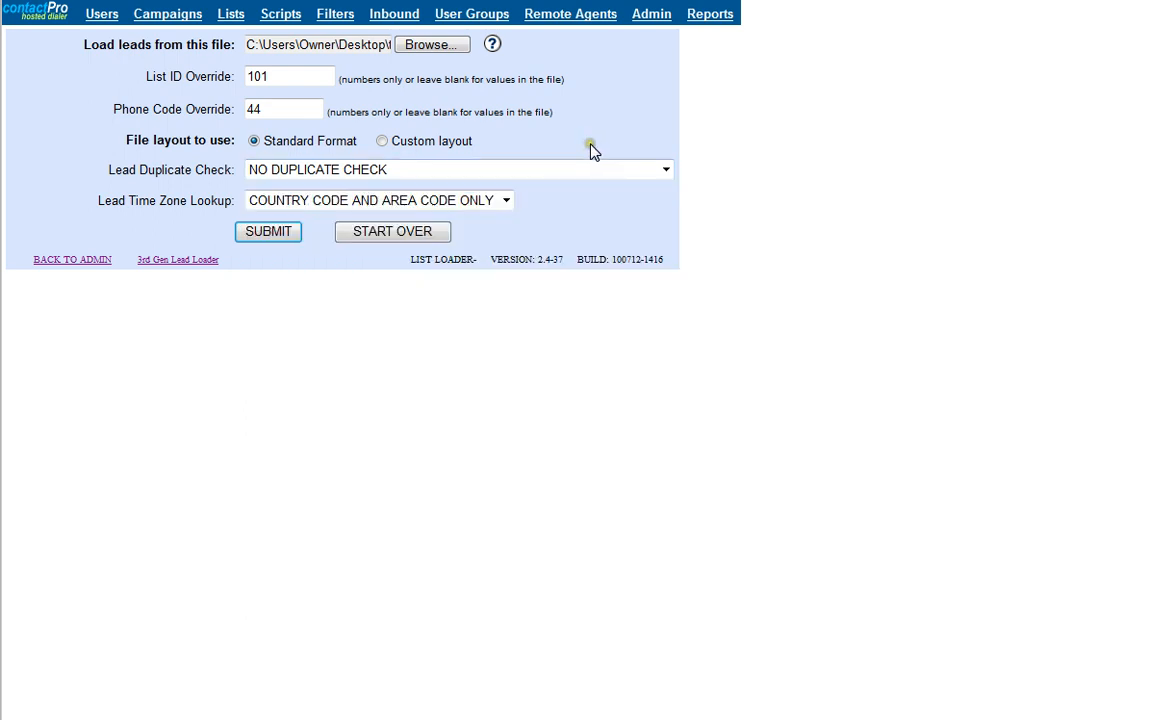
left_click(279, 240)
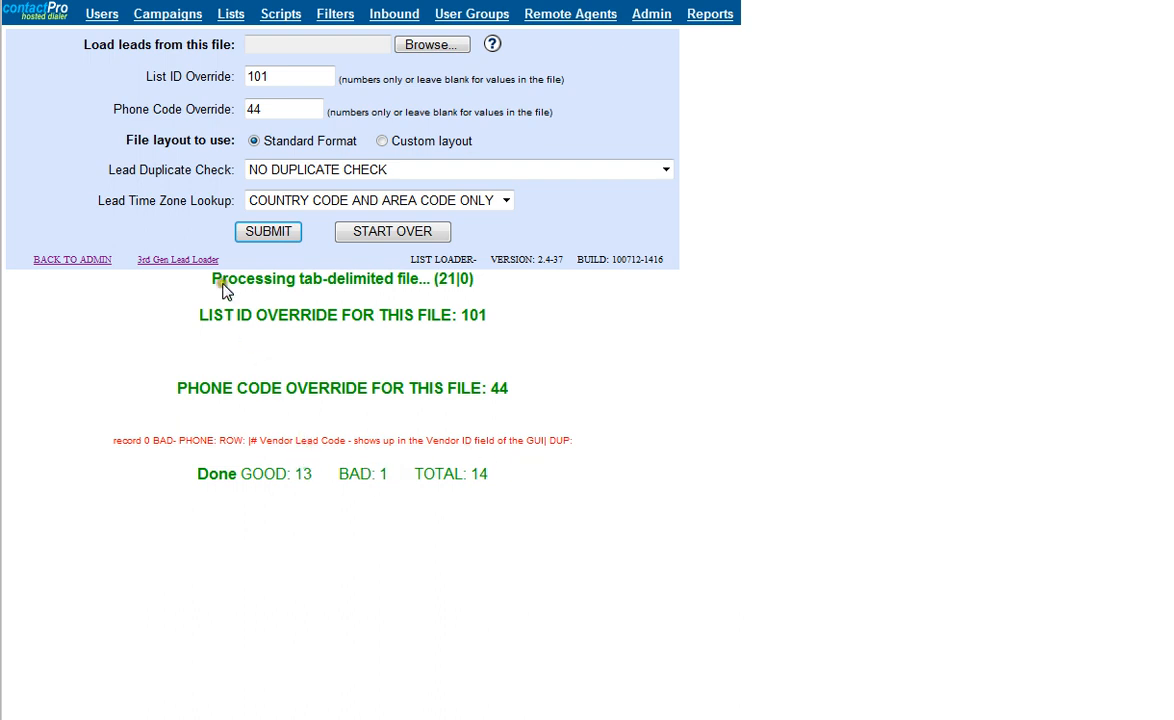
Check the lead counts in the list listings and open campaign 201 in its detail view.
left_click(230, 13)
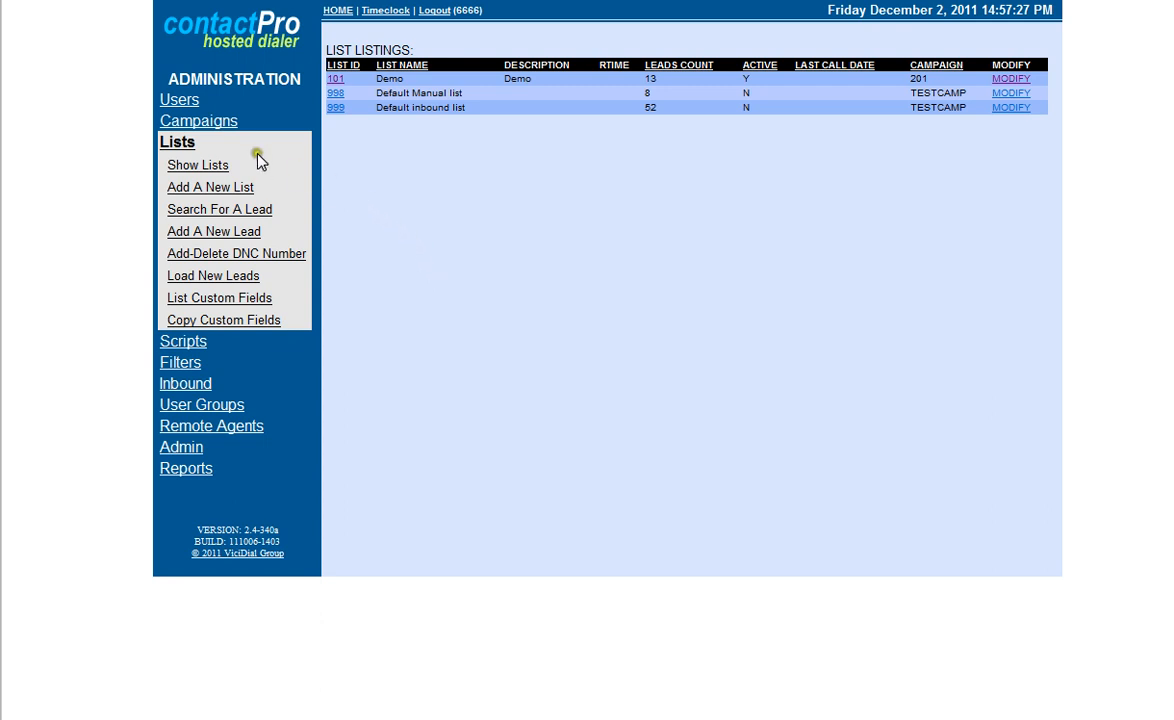
left_click(217, 124)
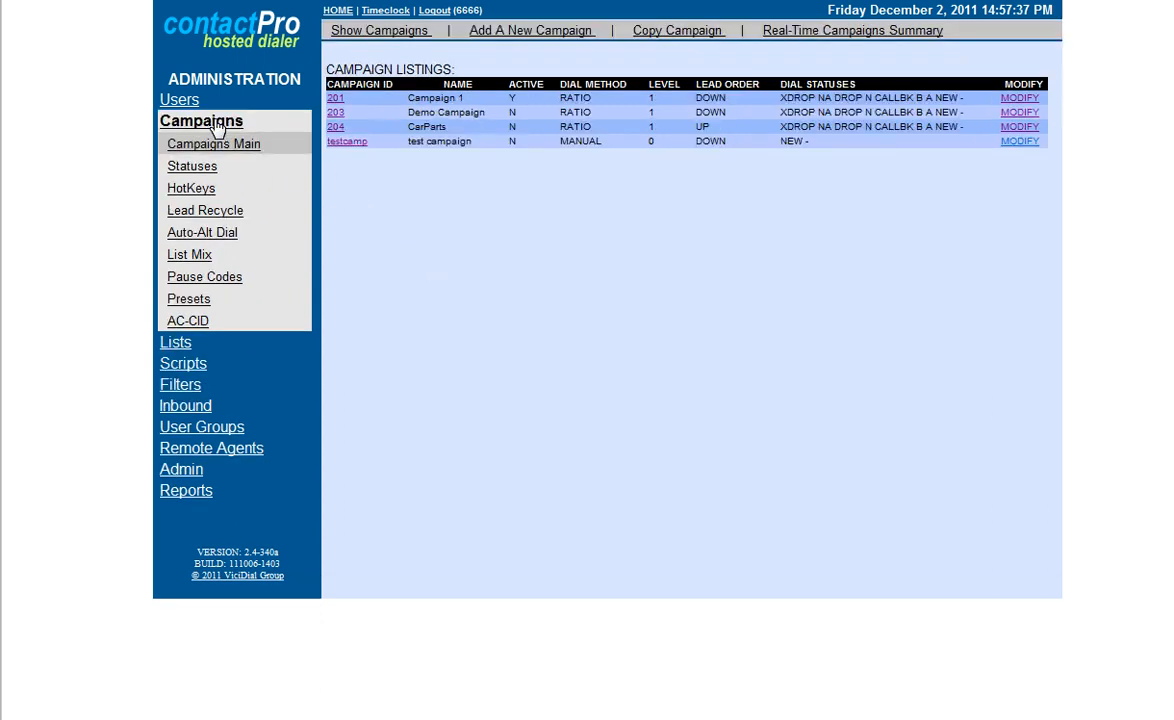
left_click(334, 98)
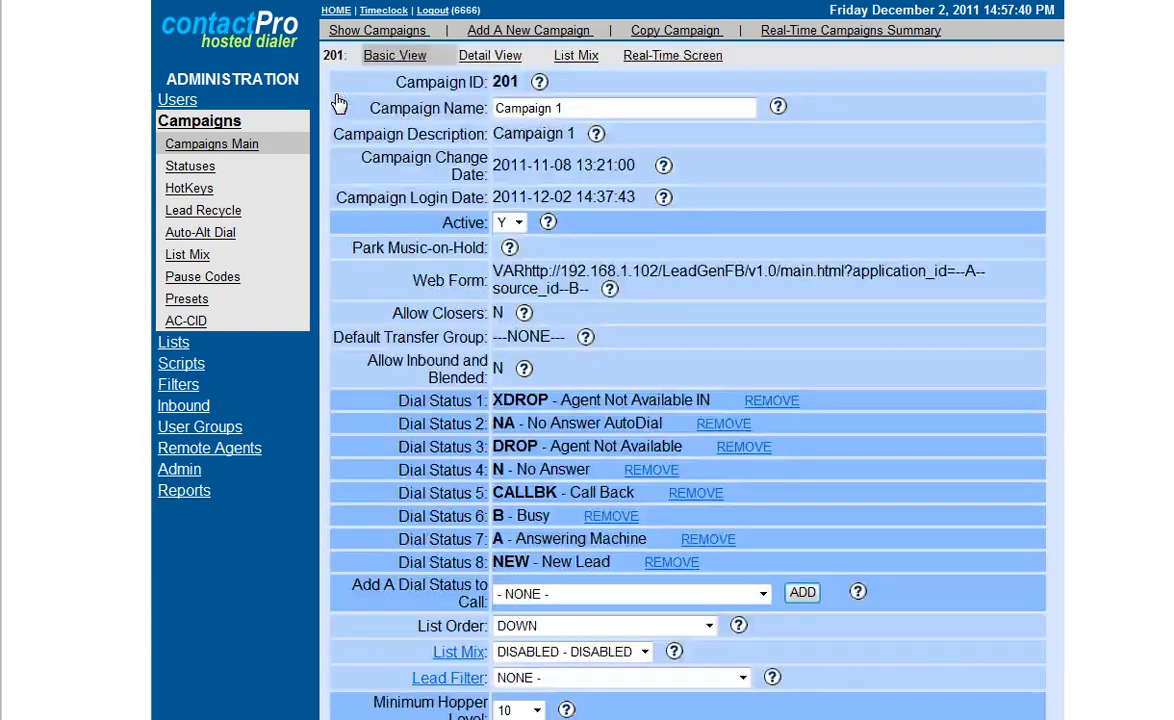
left_click(480, 55)
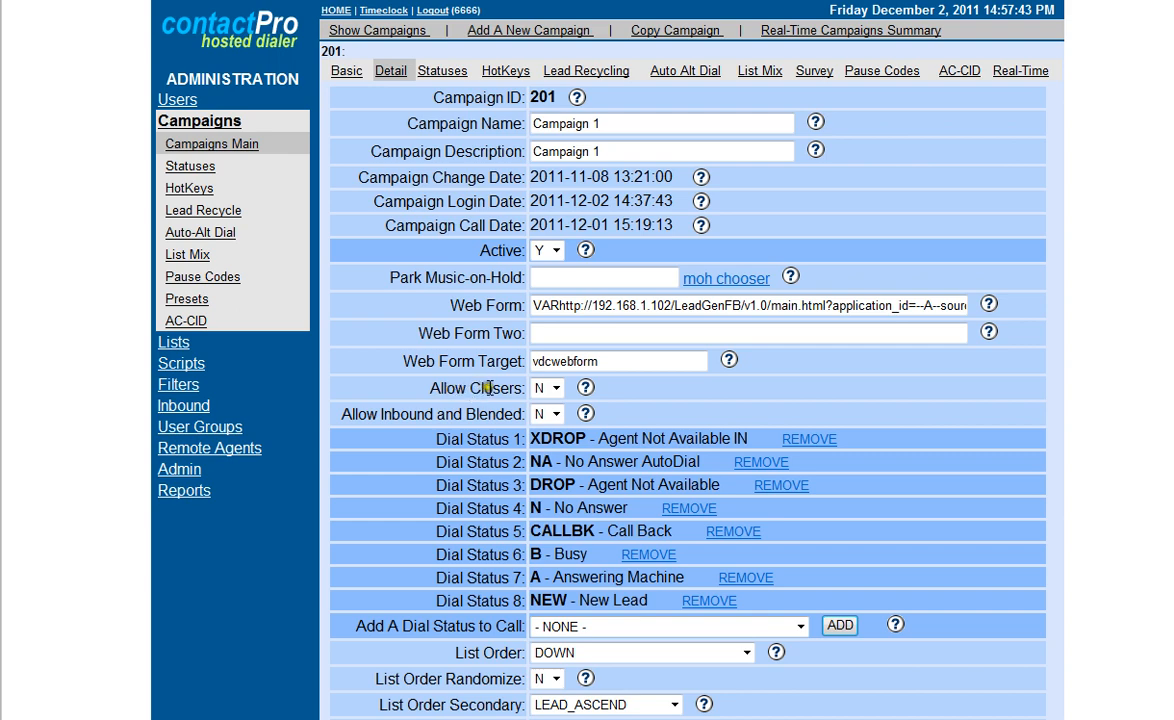
Review the Allow Closers choices for campaign 201 and set Allow Inbound and Blended to Y.
left_click(552, 392)
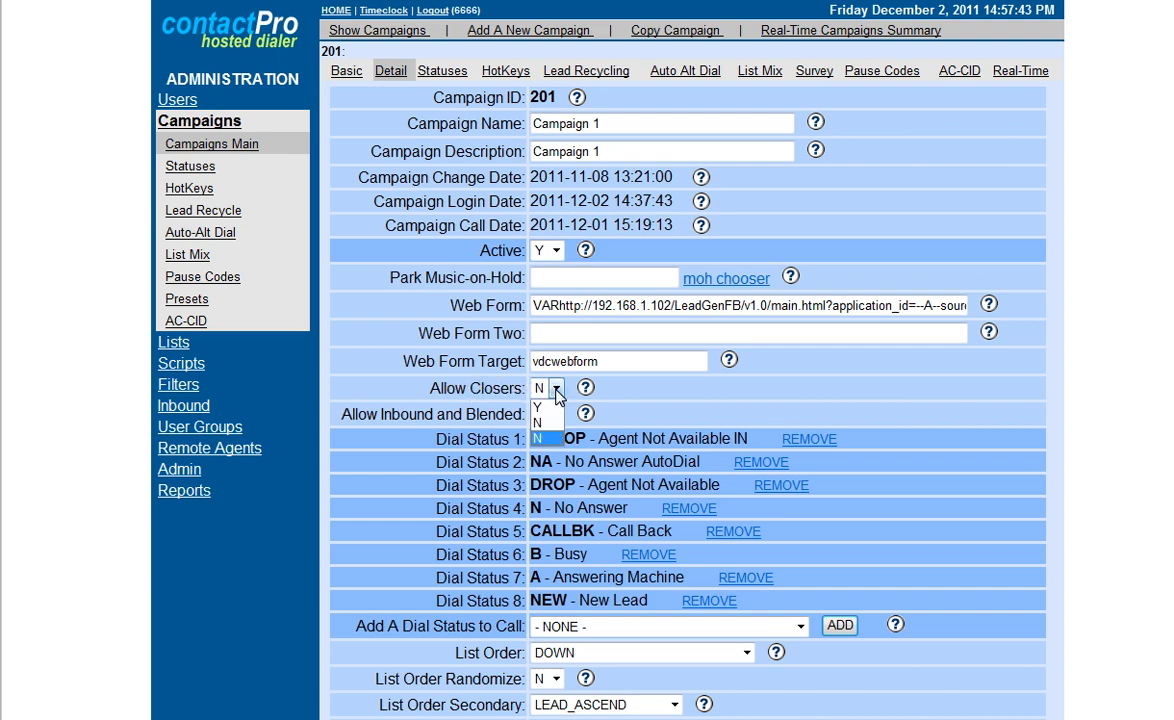
left_click(622, 389)
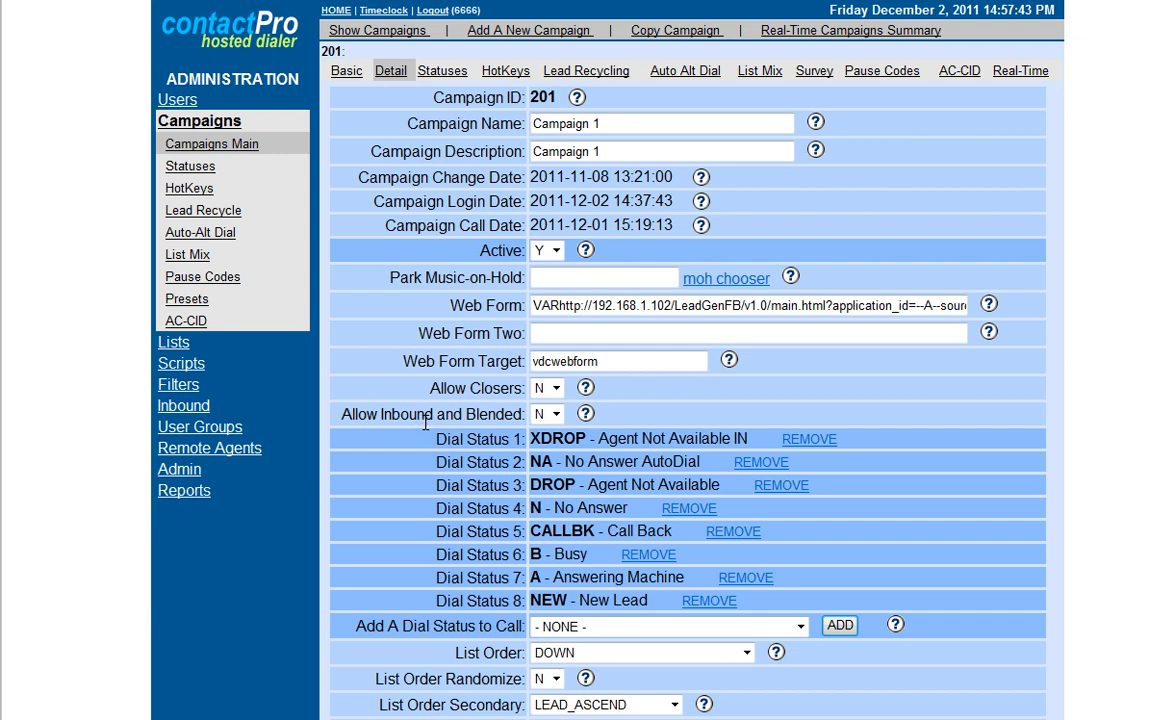
left_click(556, 414)
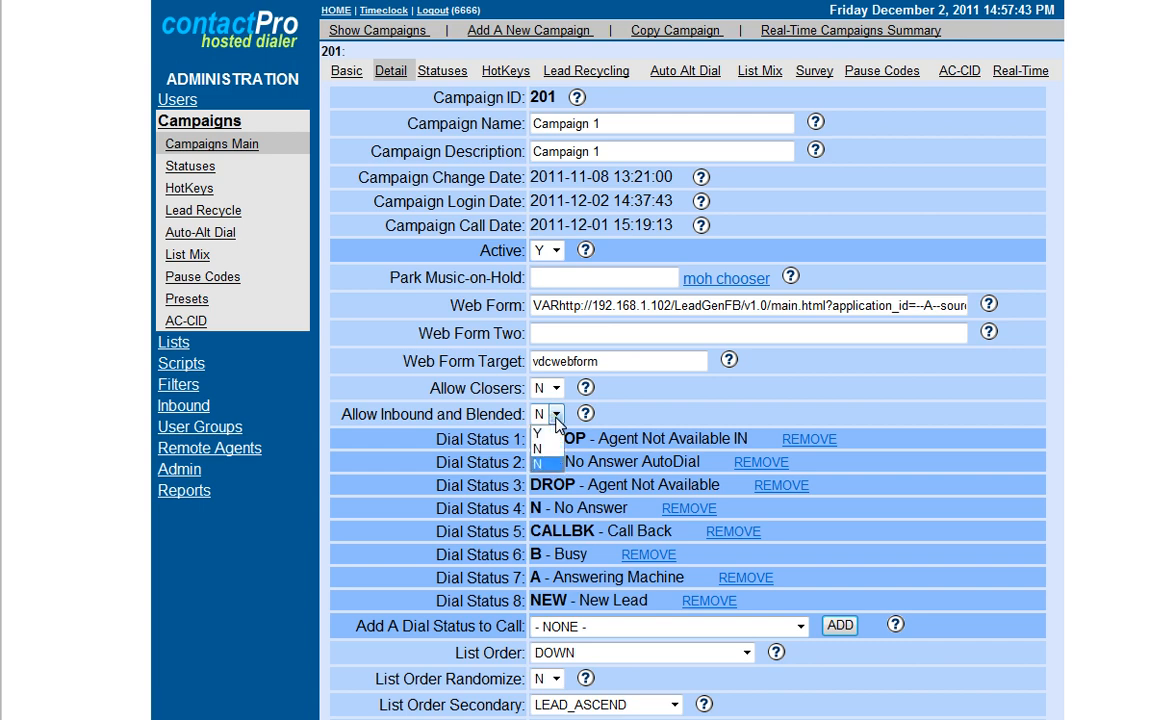
left_click(556, 414)
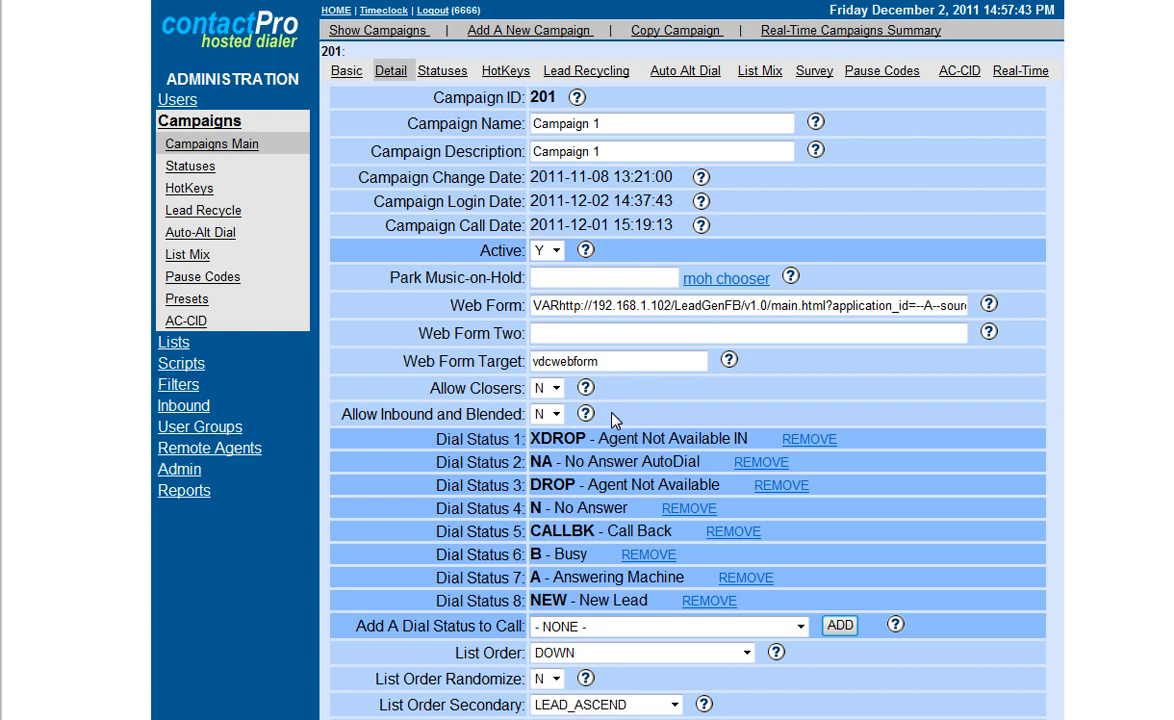
left_click(556, 414)
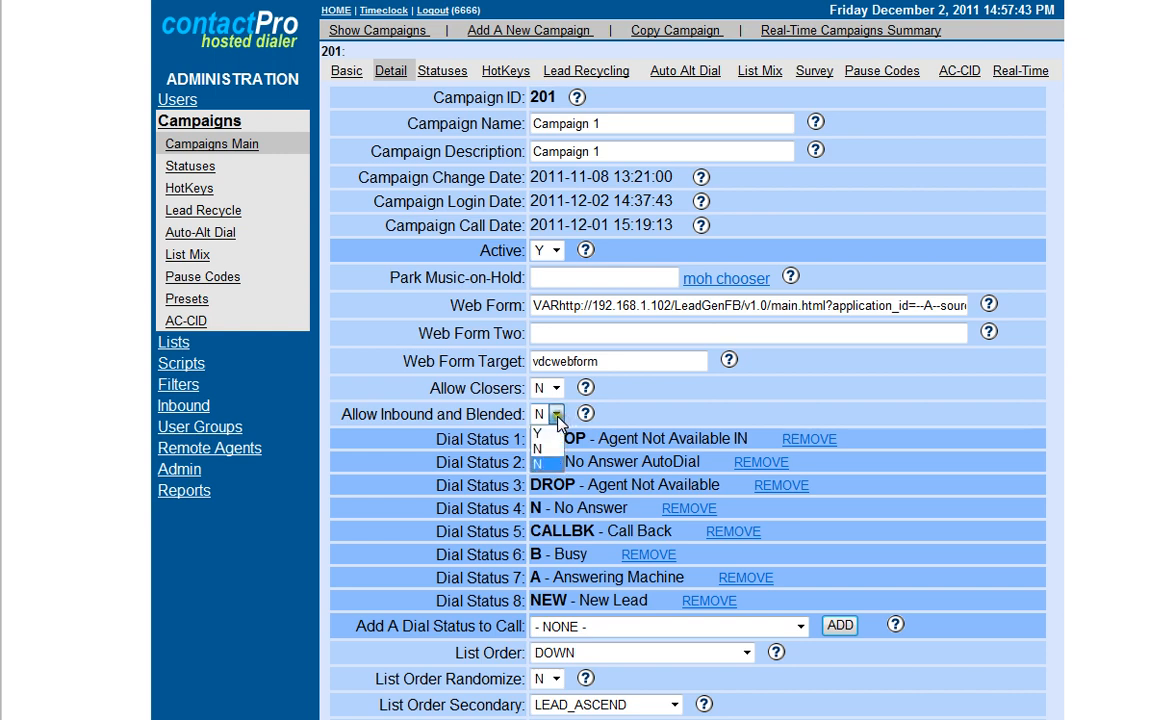
left_click(538, 433)
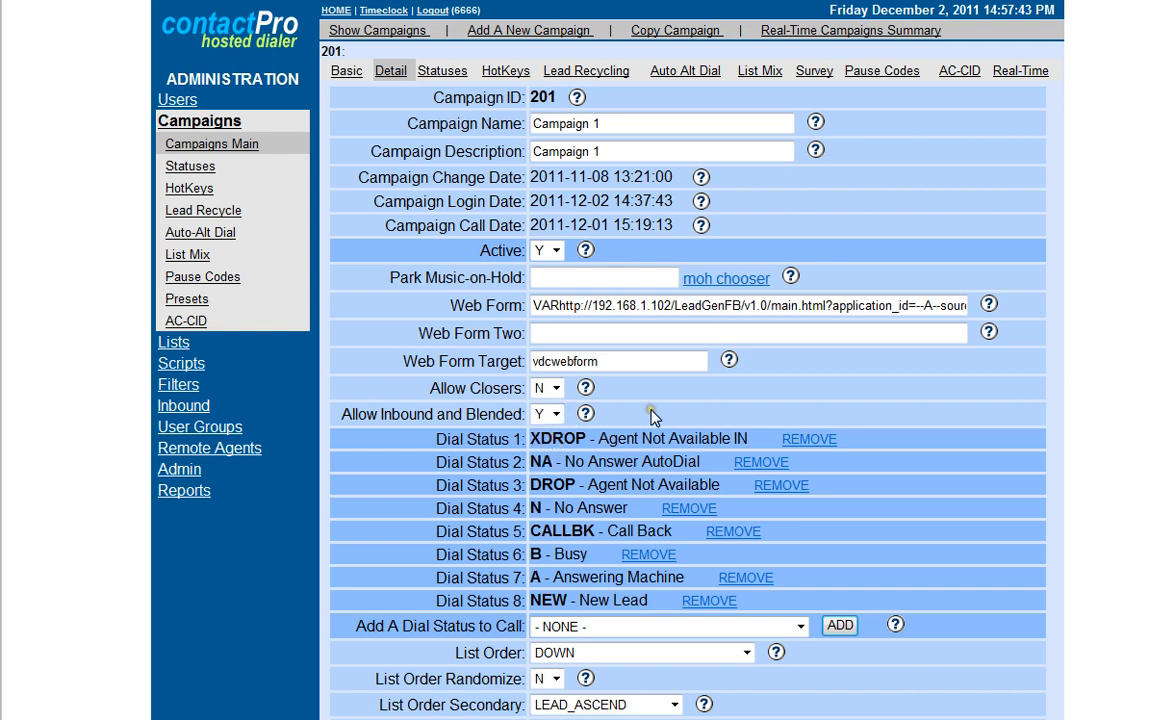
Try UP as the campaign's List Order and set it back to DOWN.
scroll(747, 470, "down", 3)
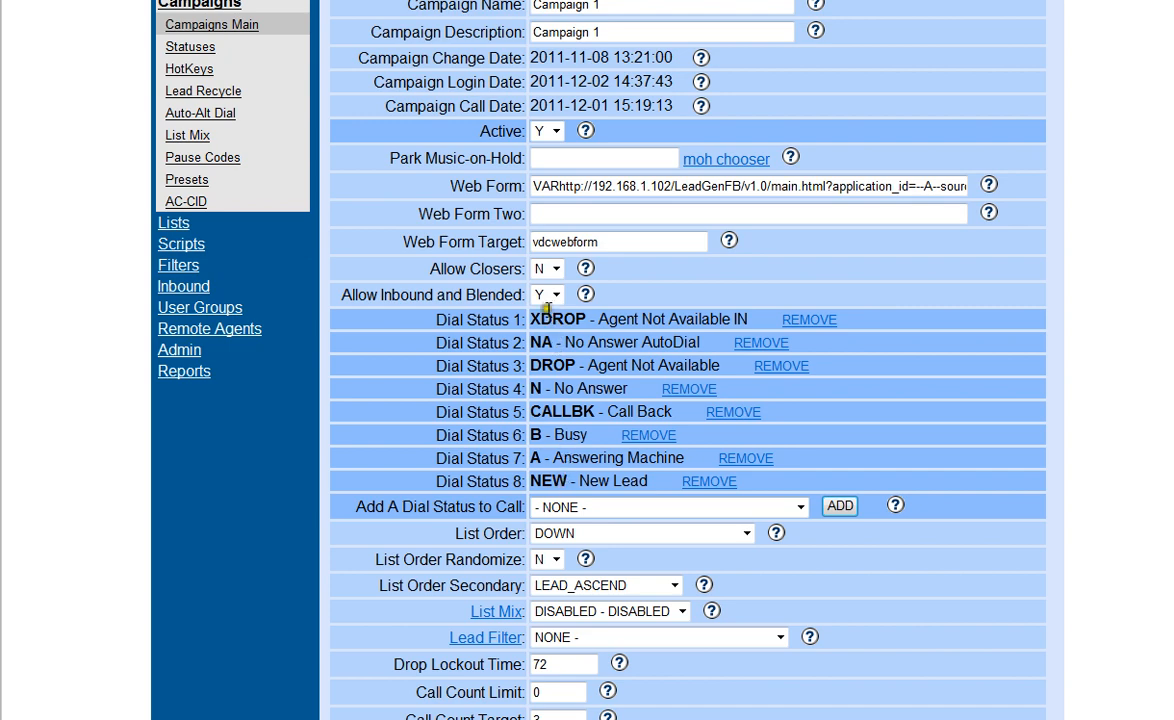
scroll(560, 365, "down", 6)
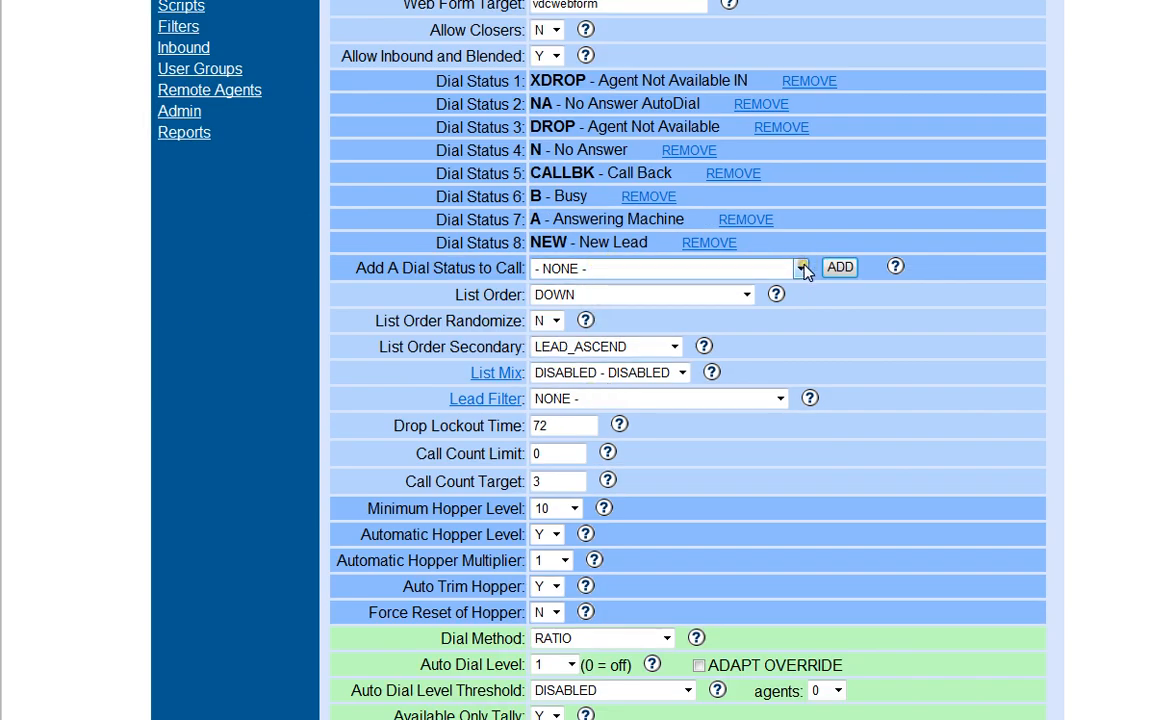
left_click(744, 297)
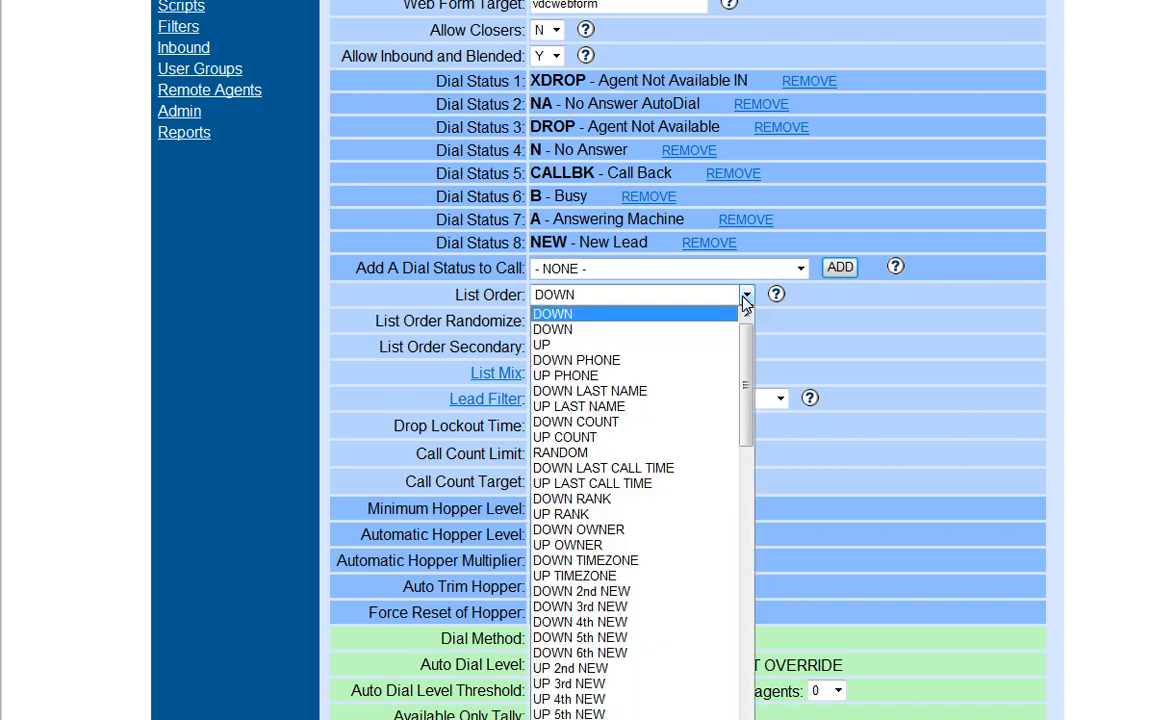
left_click(700, 343)
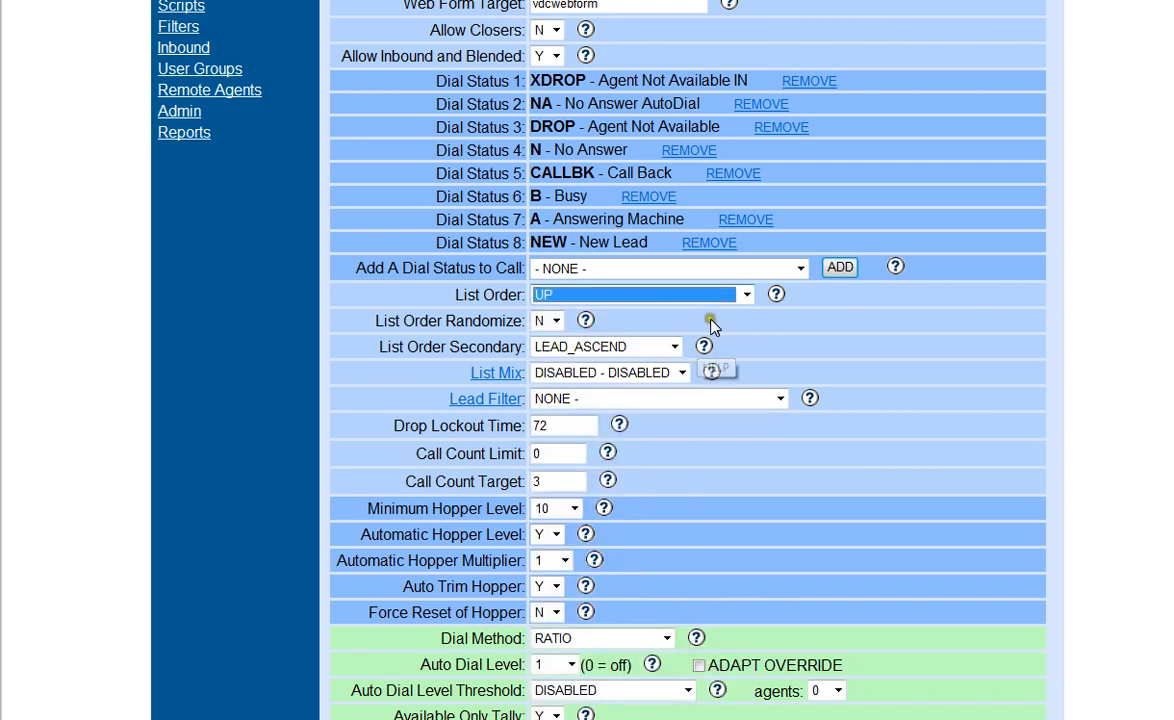
left_click(746, 295)
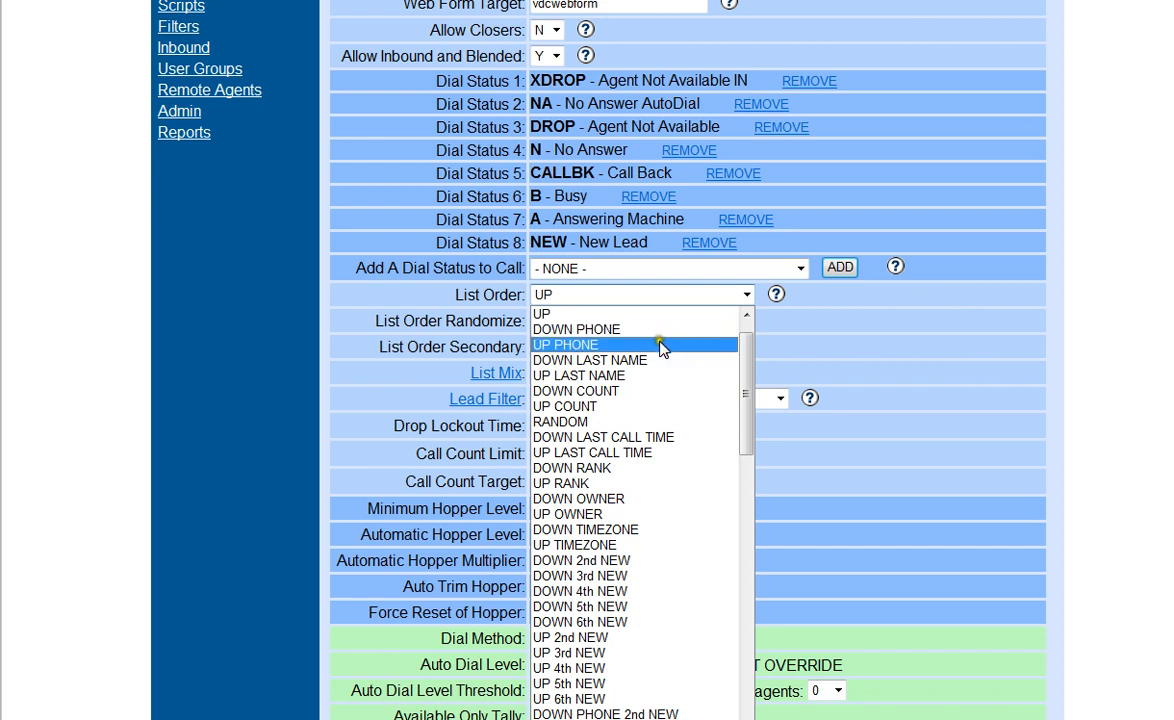
scroll(738, 325, "up", 1)
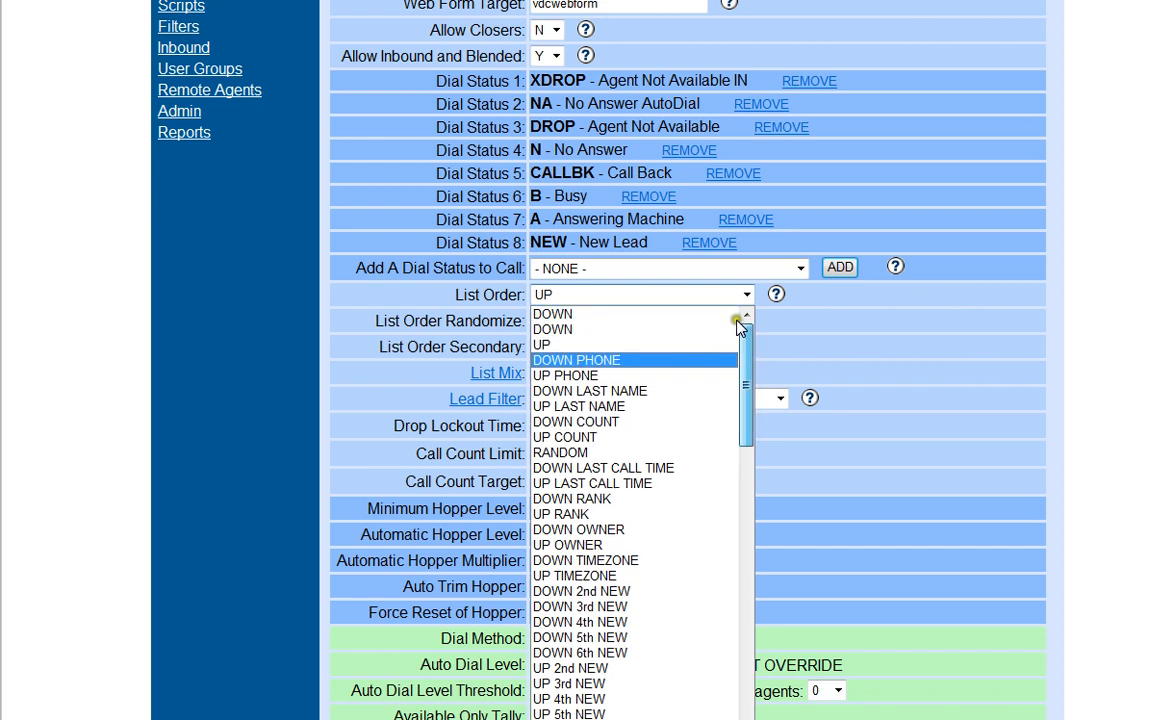
left_click(662, 316)
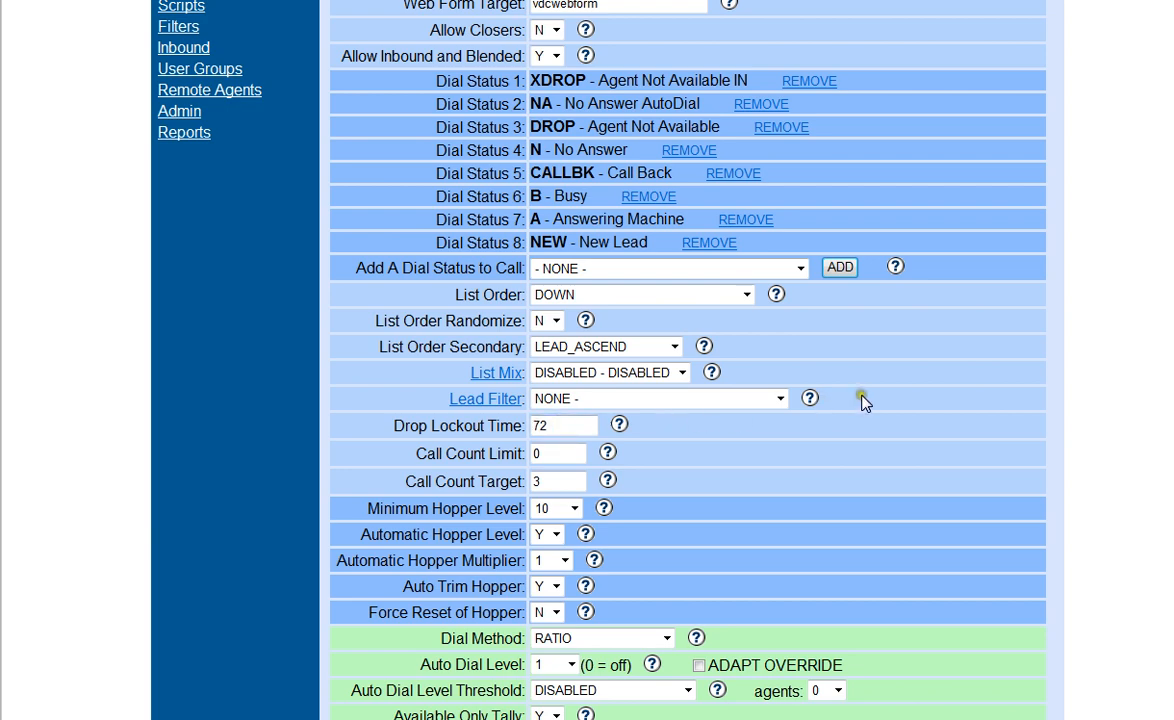
Review the available Dial Method and Auto Dial Level options for the campaign.
scroll(855, 400, "down", 2)
scroll(770, 396, "down", 2)
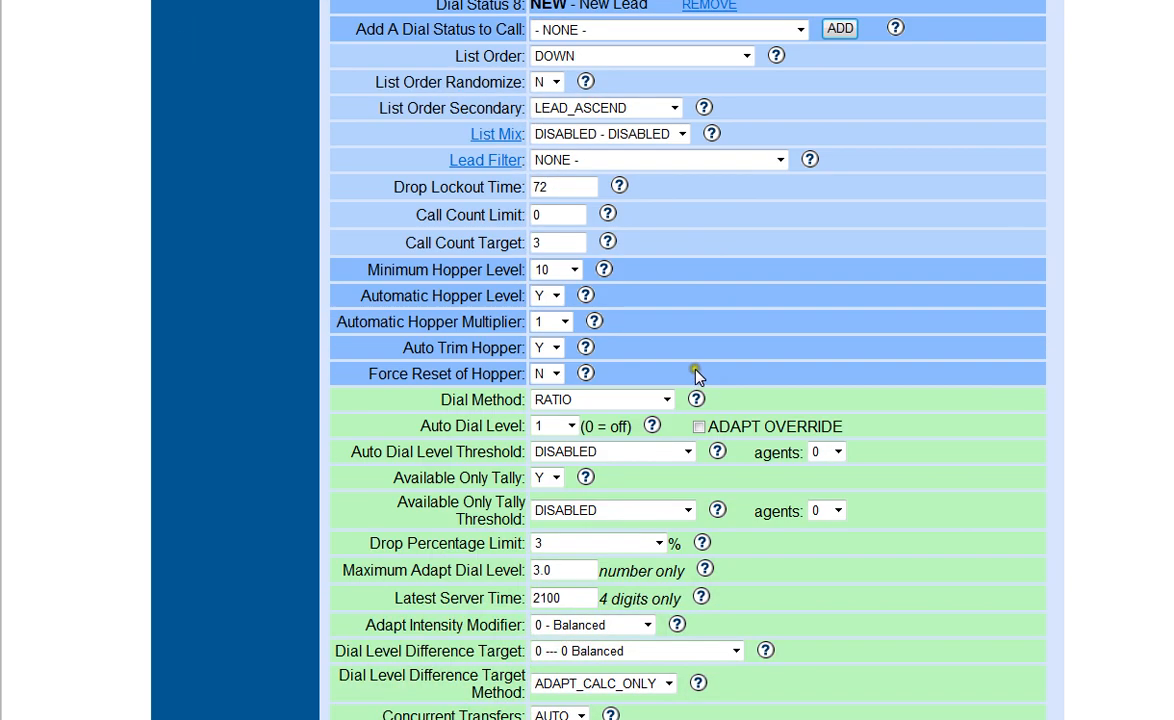
scroll(632, 325, "down", 4)
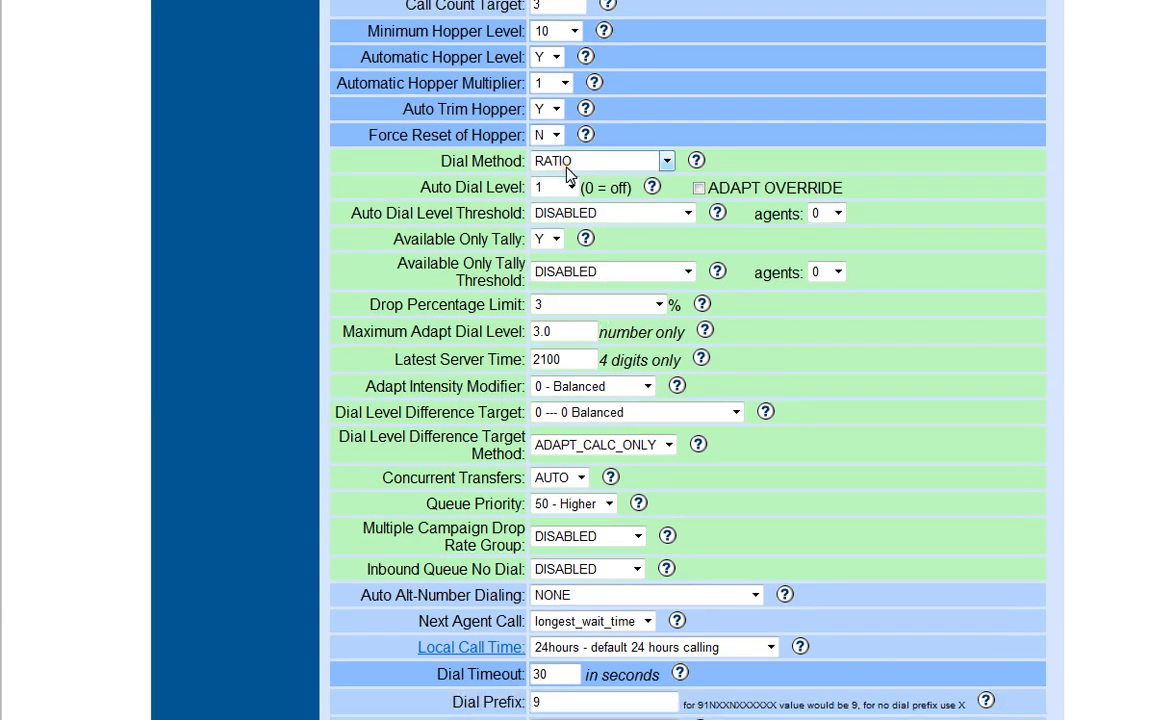
left_click(665, 162)
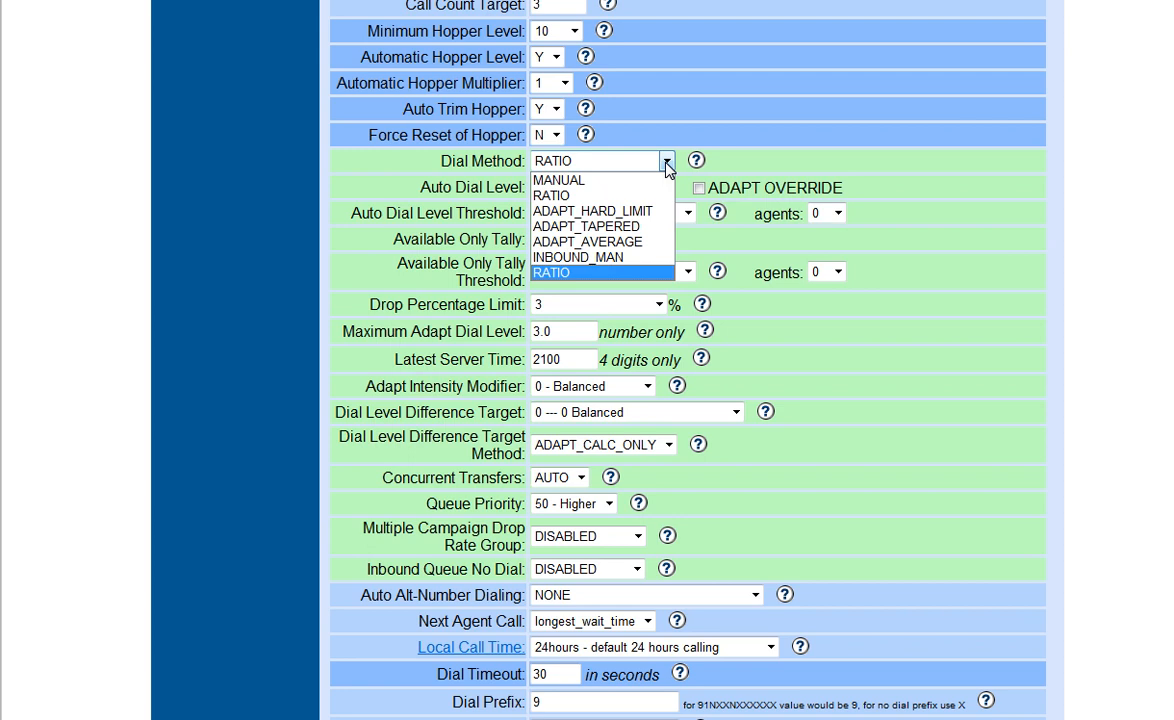
left_click(692, 152)
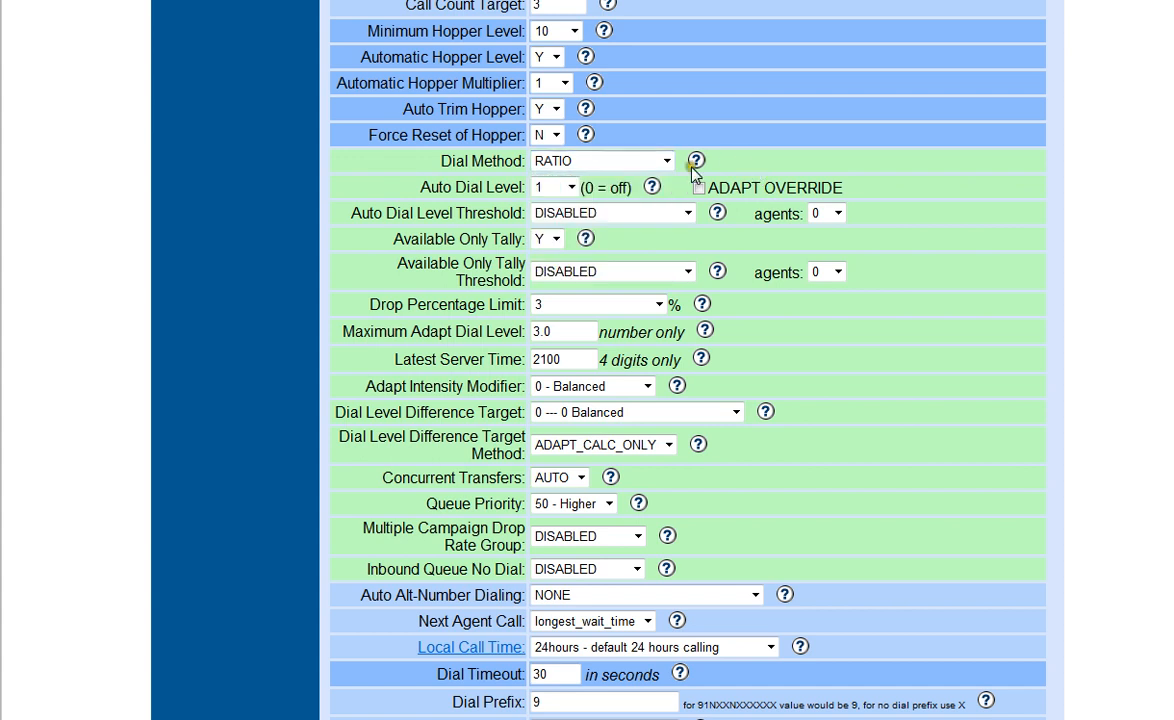
left_click(573, 190)
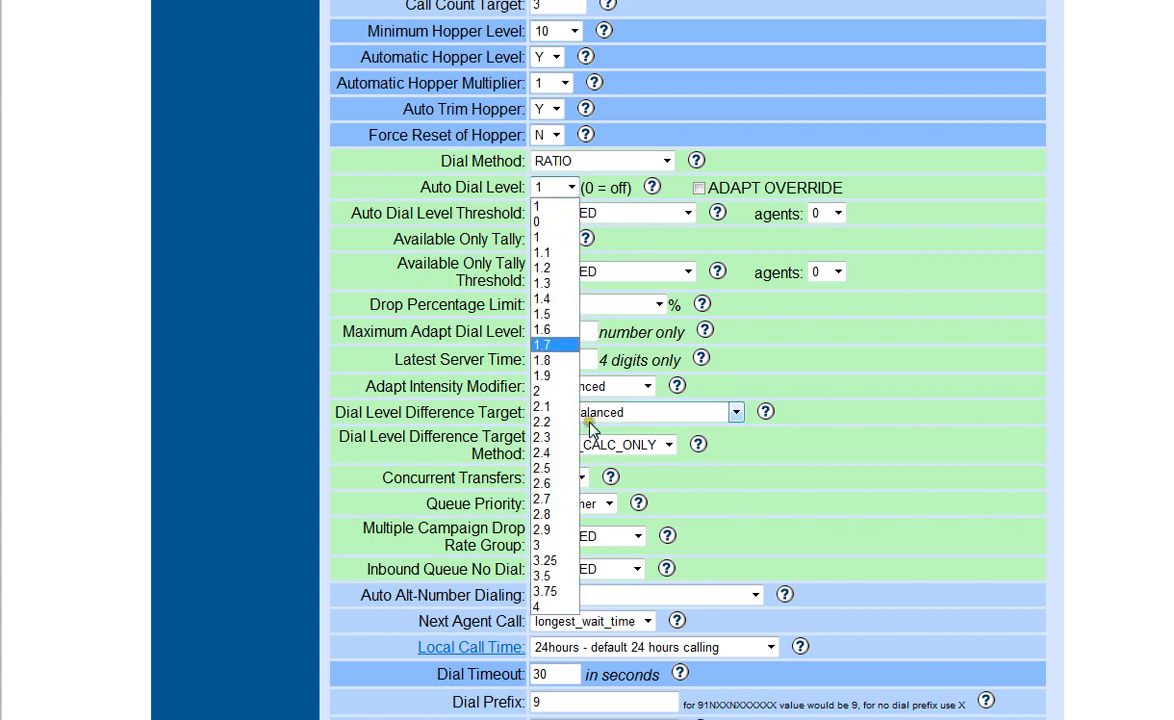
left_click(740, 163)
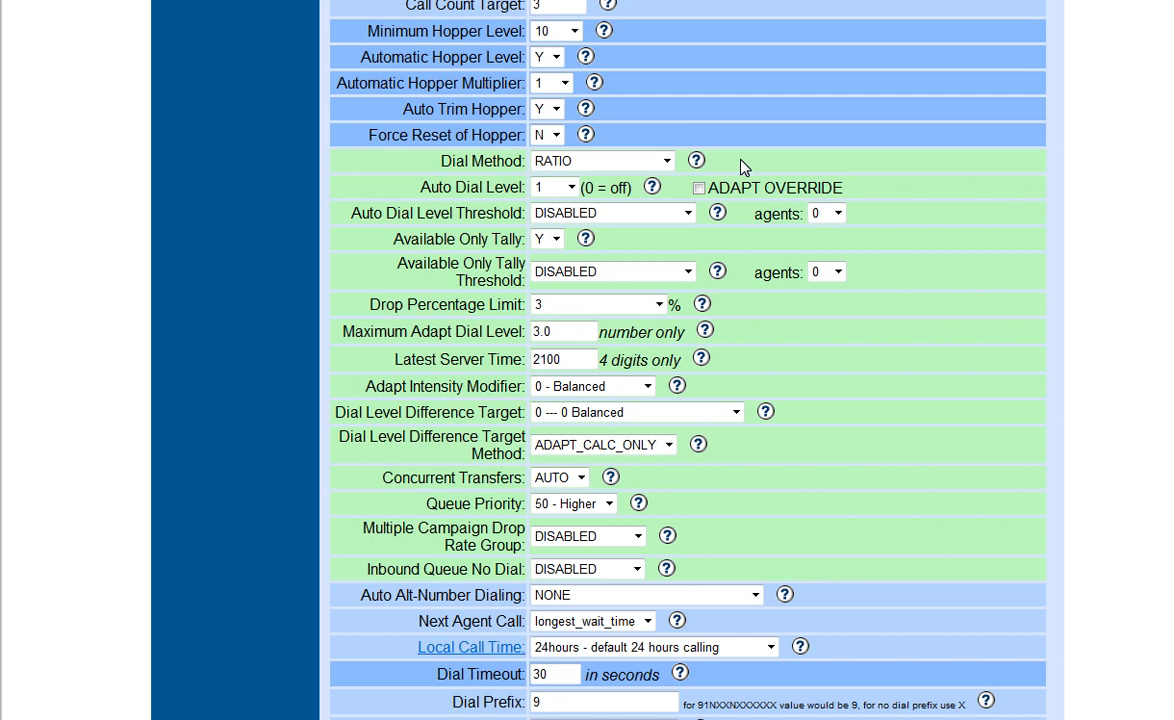
left_click(540, 188)
left_click(665, 160)
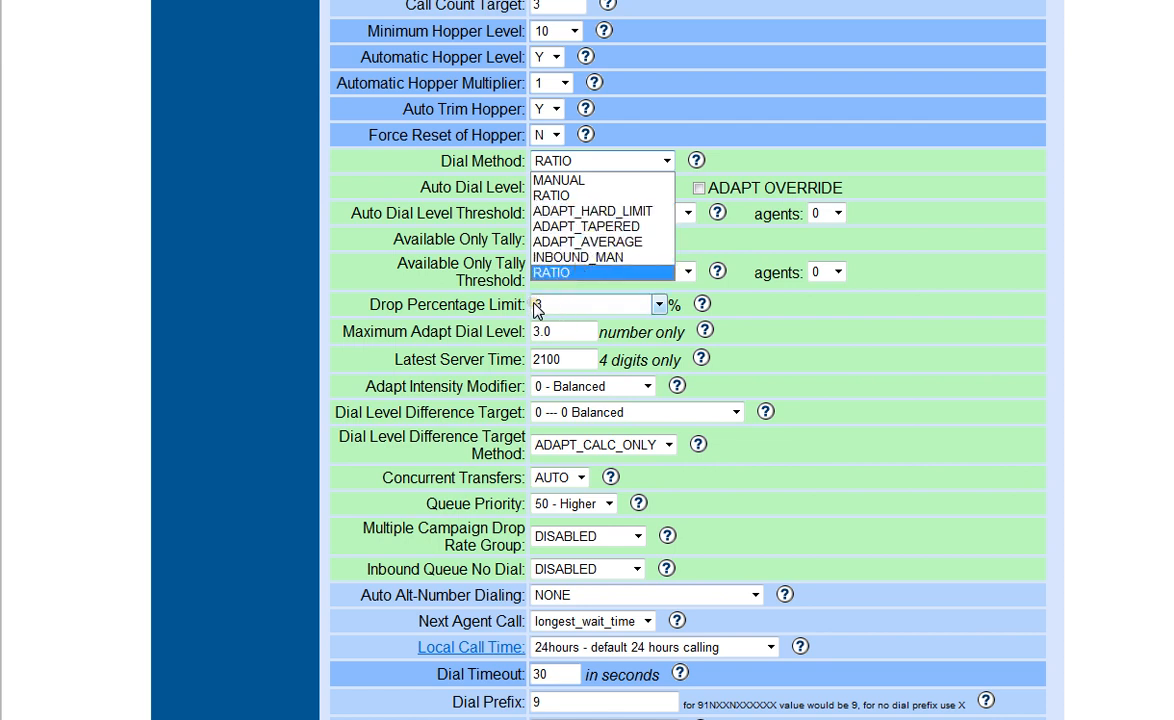
left_click(584, 259)
left_click(777, 171)
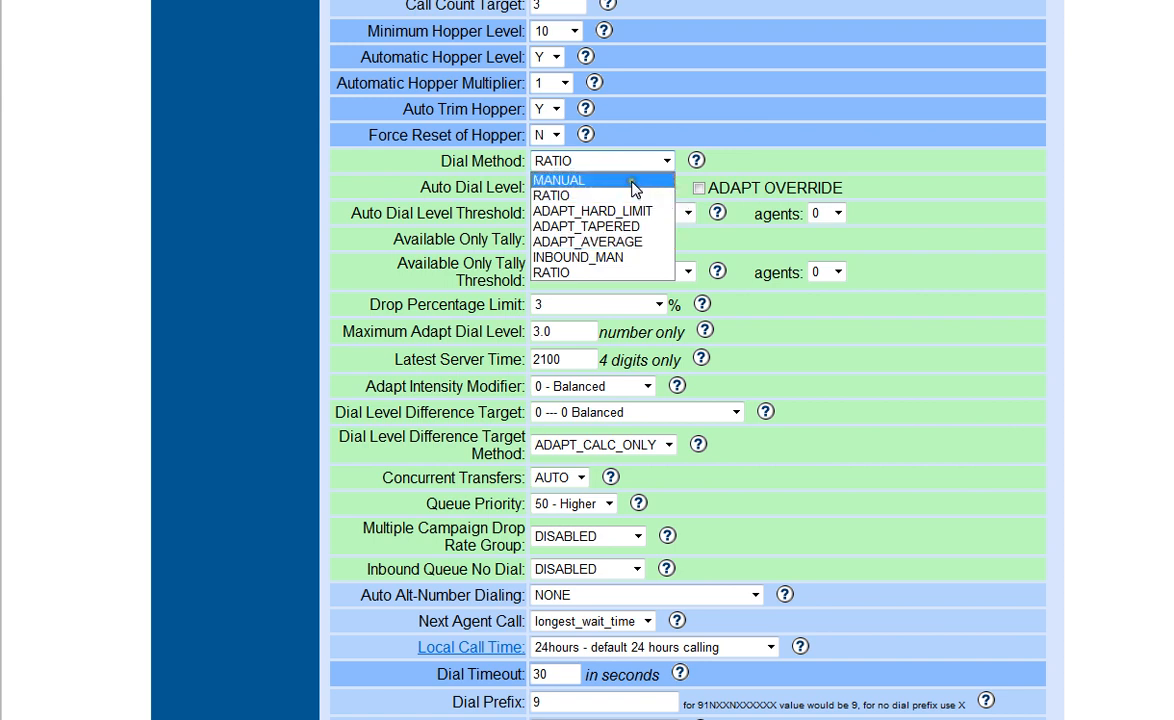
left_click(747, 163)
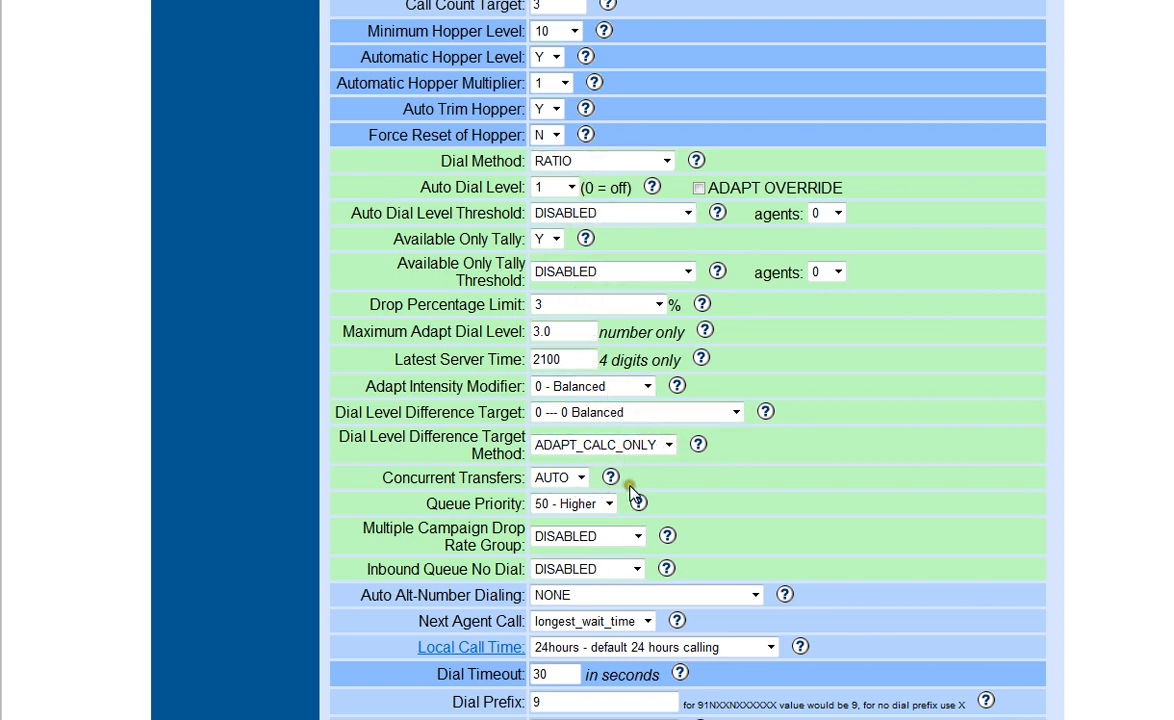
Review the Dial Level Difference Target options for agents waiting for calls and the Auto Alt-Number Dialing options.
left_click(735, 413)
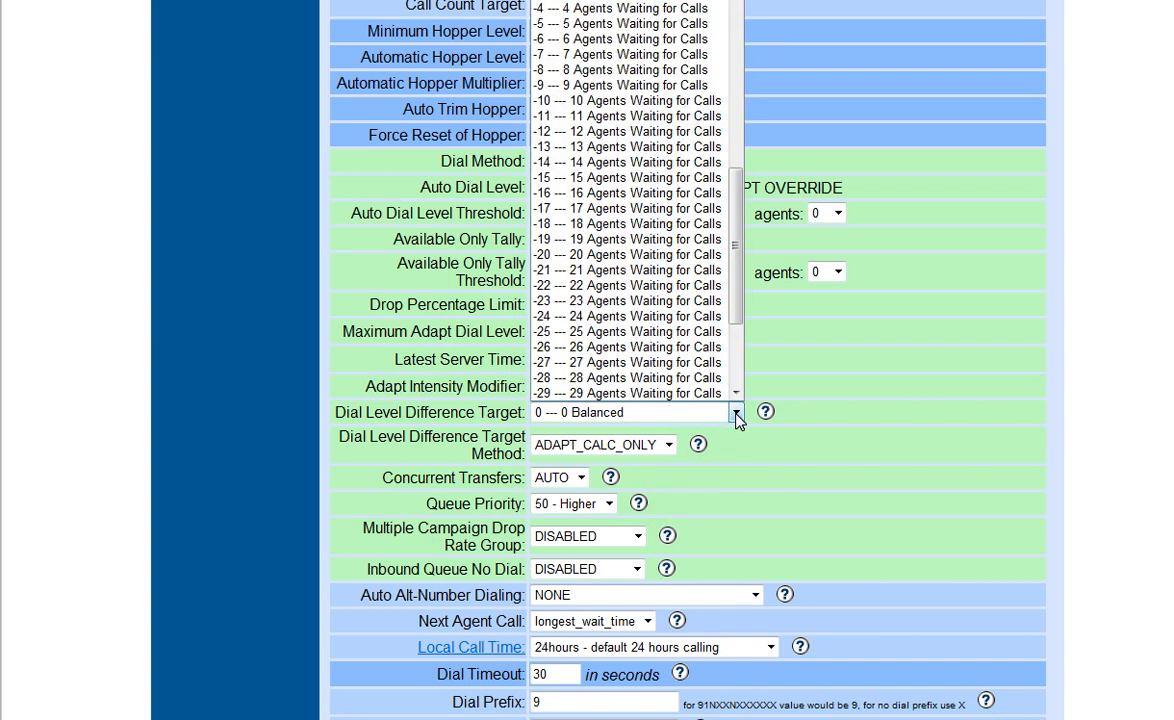
left_click_drag(735, 255, 735, 205)
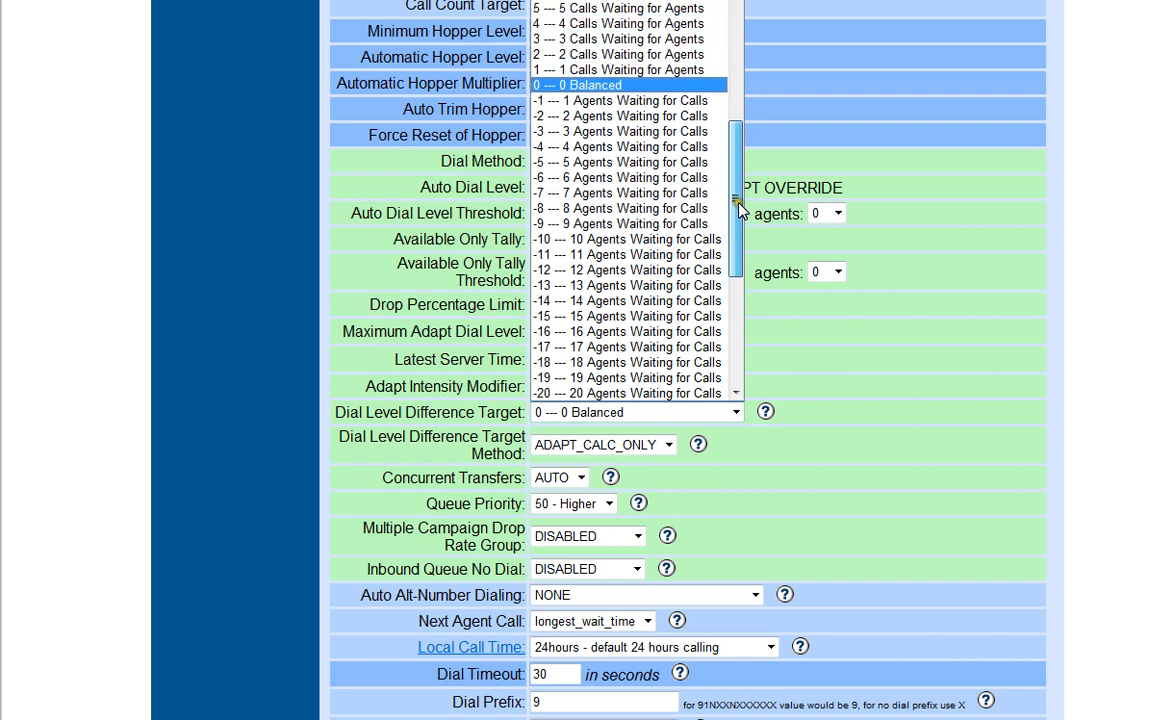
left_click(671, 99)
left_click(835, 334)
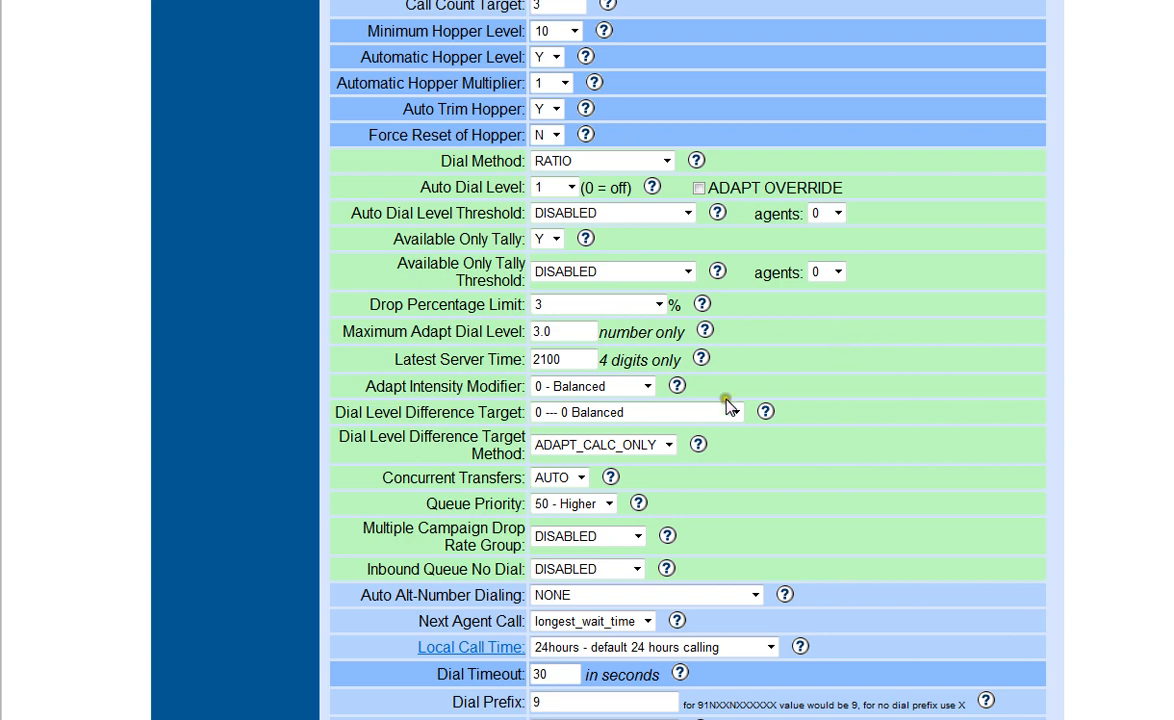
scroll(668, 435, "down", 4)
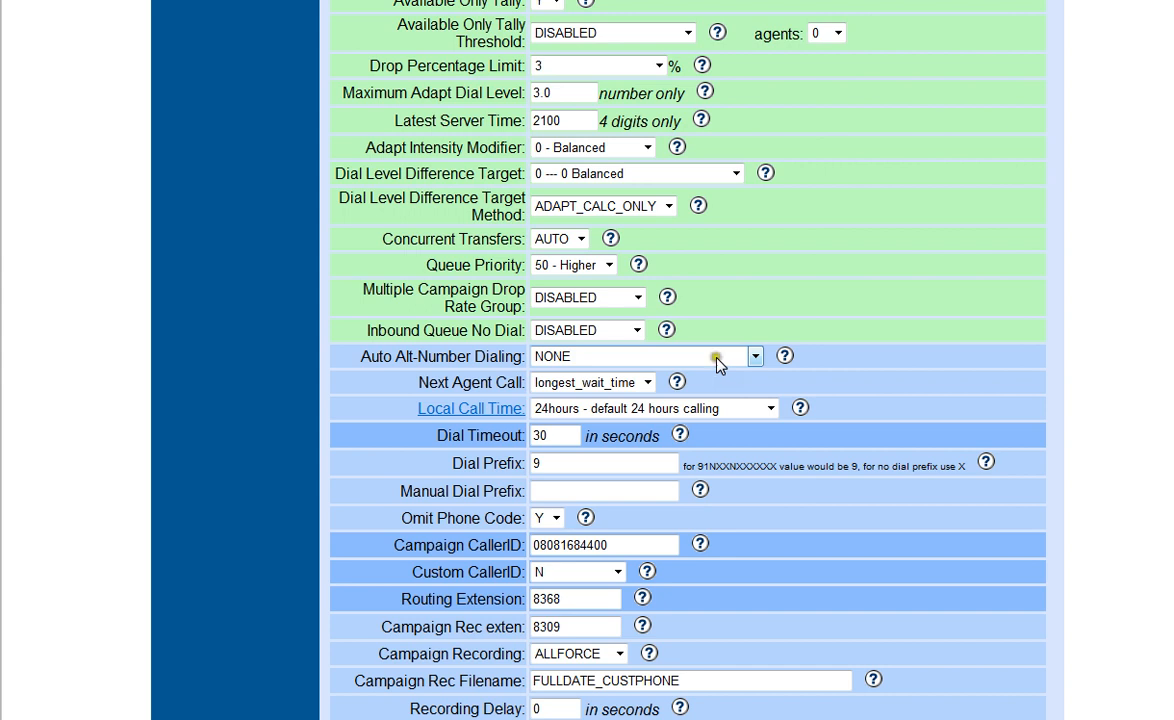
left_click(755, 357)
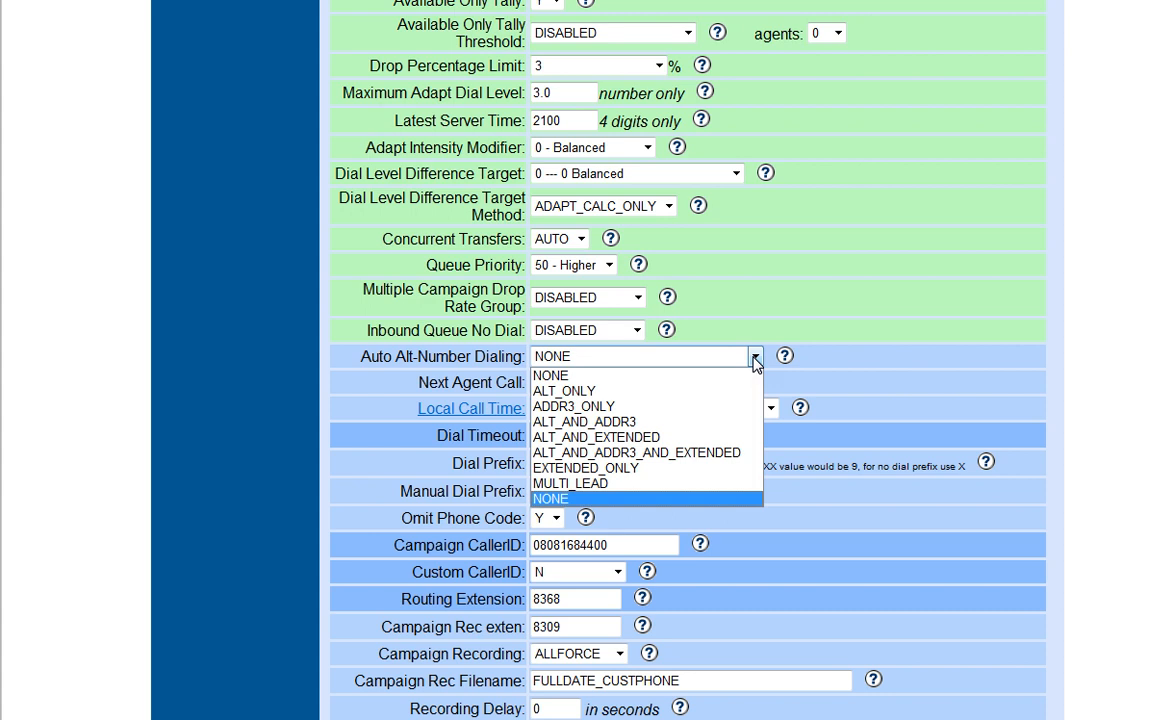
left_click(801, 357)
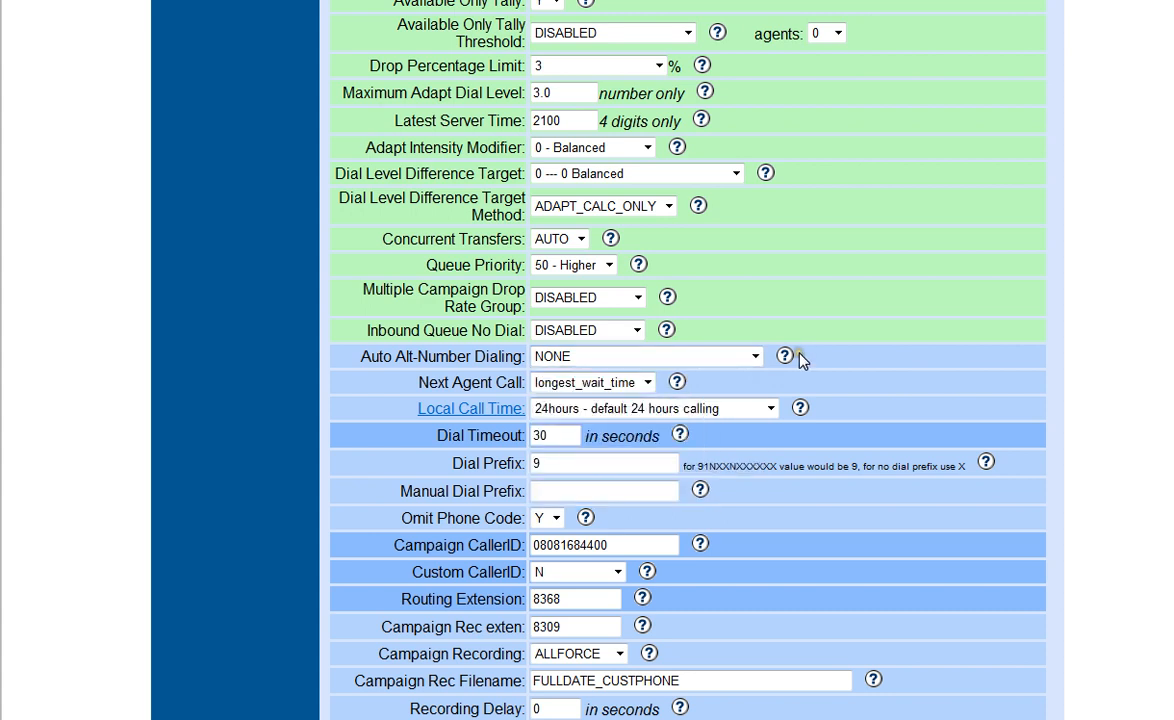
Try campaign_rank for Next Agent Call and set it back to longest_wait_time.
left_click(647, 384)
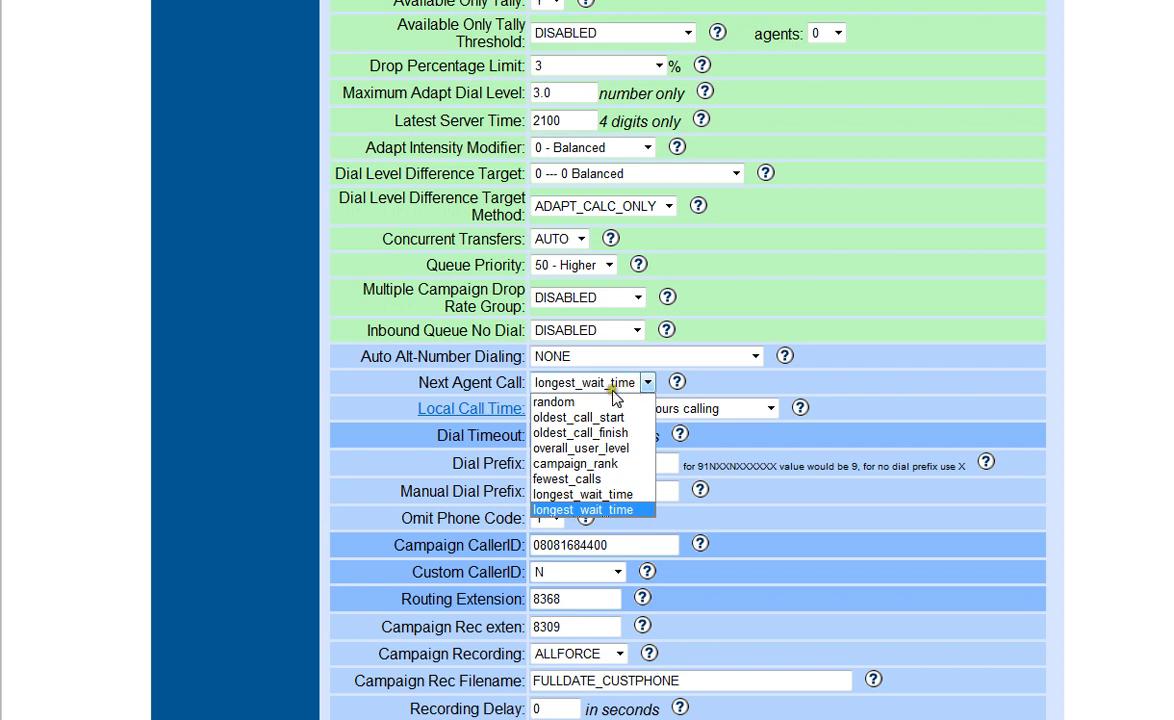
left_click(609, 465)
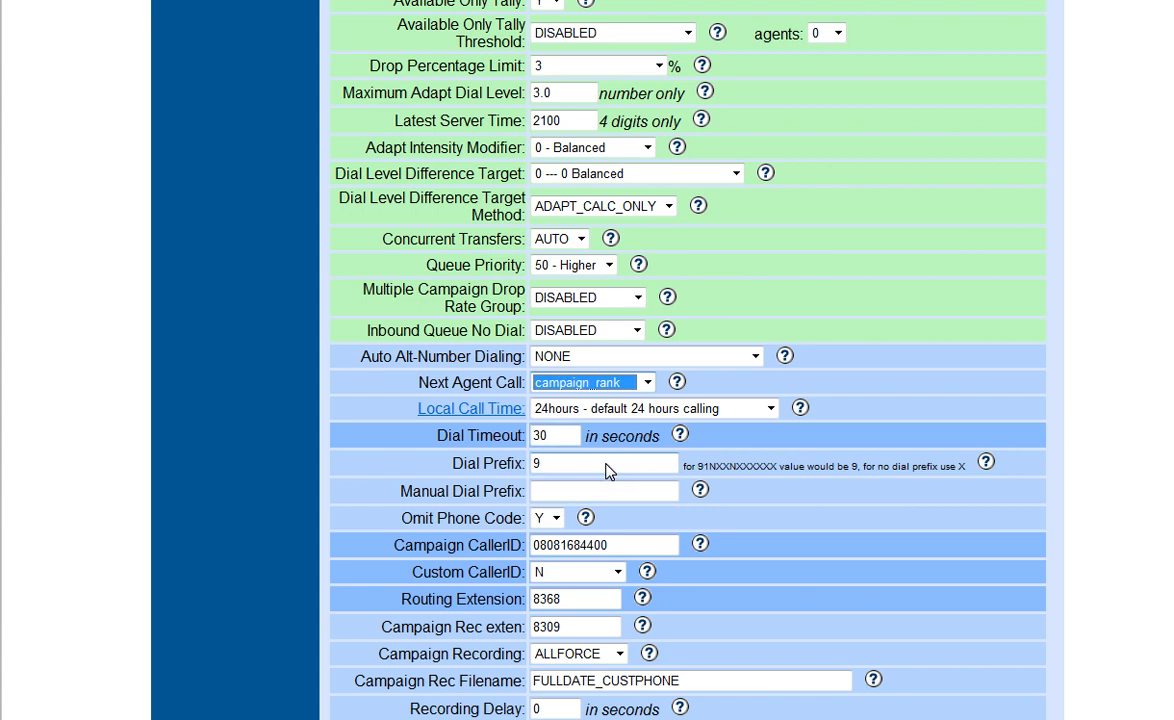
left_click(705, 384)
left_click(581, 390)
left_click(648, 383)
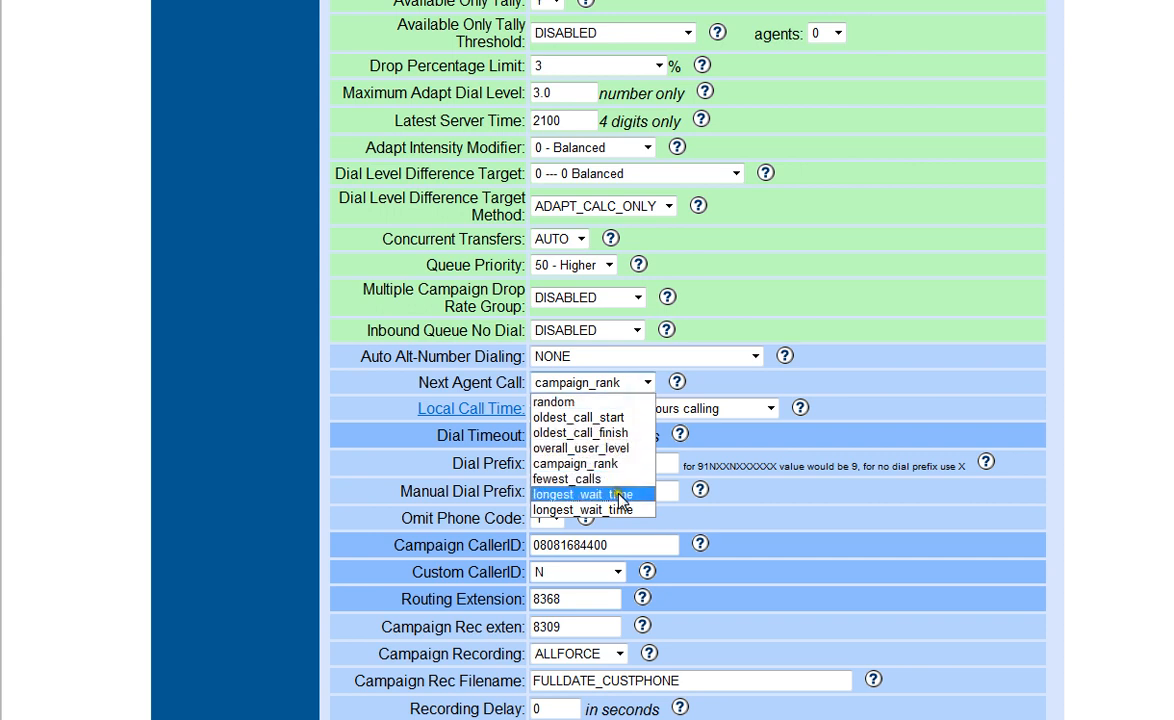
left_click(590, 494)
left_click(787, 390)
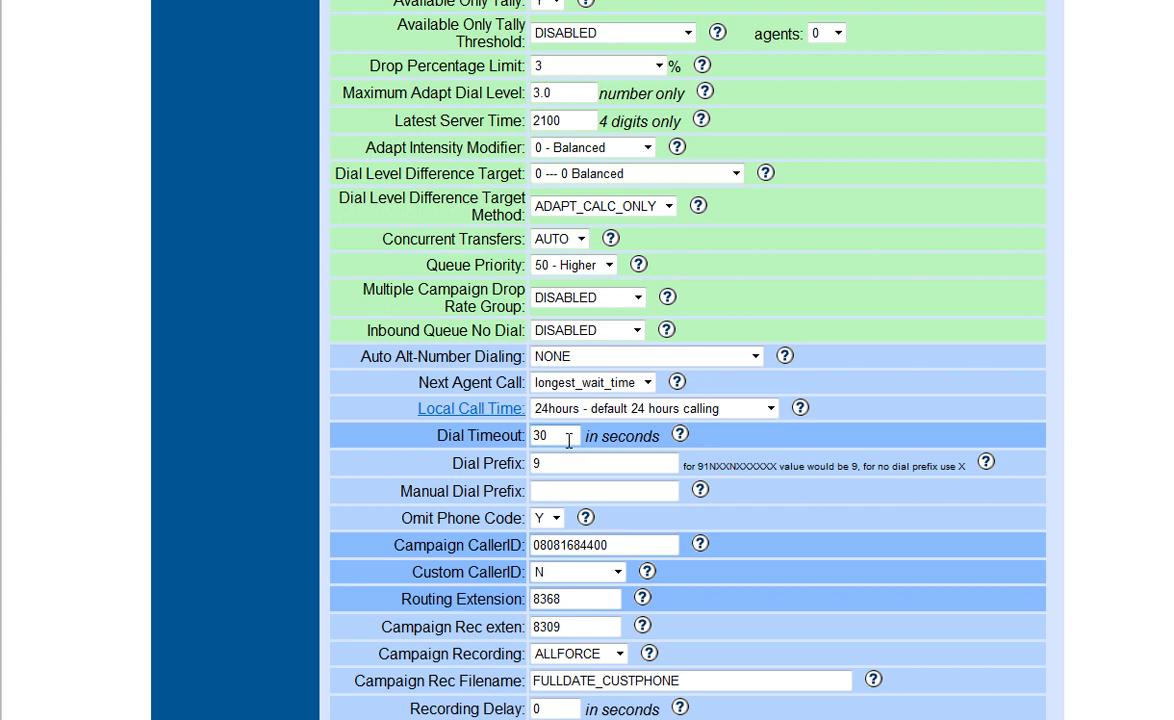
Try 90 as the campaign's Dial Prefix and restore it to 9.
left_click(546, 464)
left_click(555, 464)
left_click(555, 464)
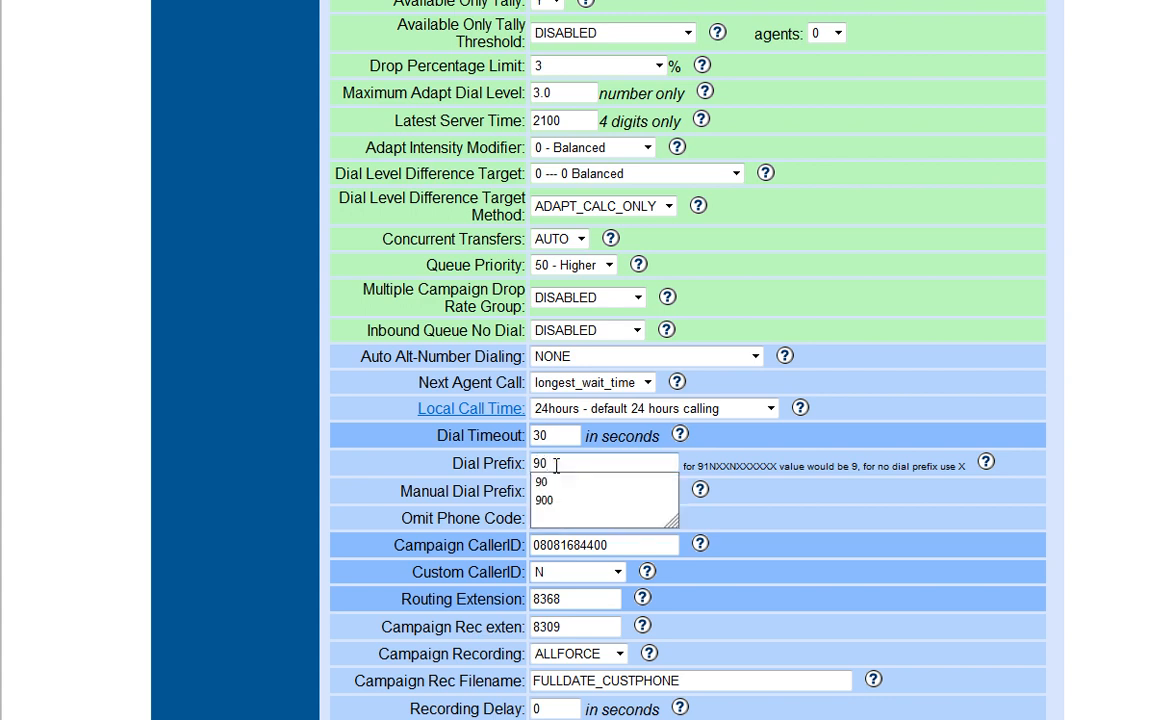
left_click(770, 505)
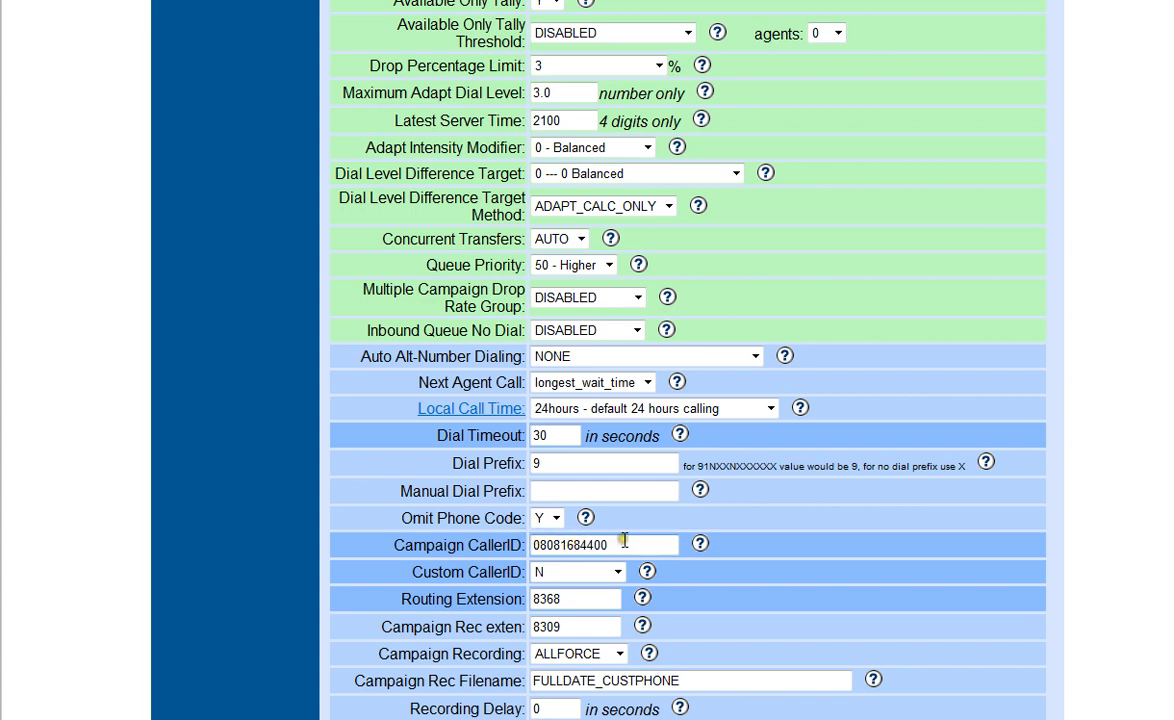
Review the Campaign Recording options and open the script page linked from the campaign's Script setting.
scroll(624, 540, "down", 3)
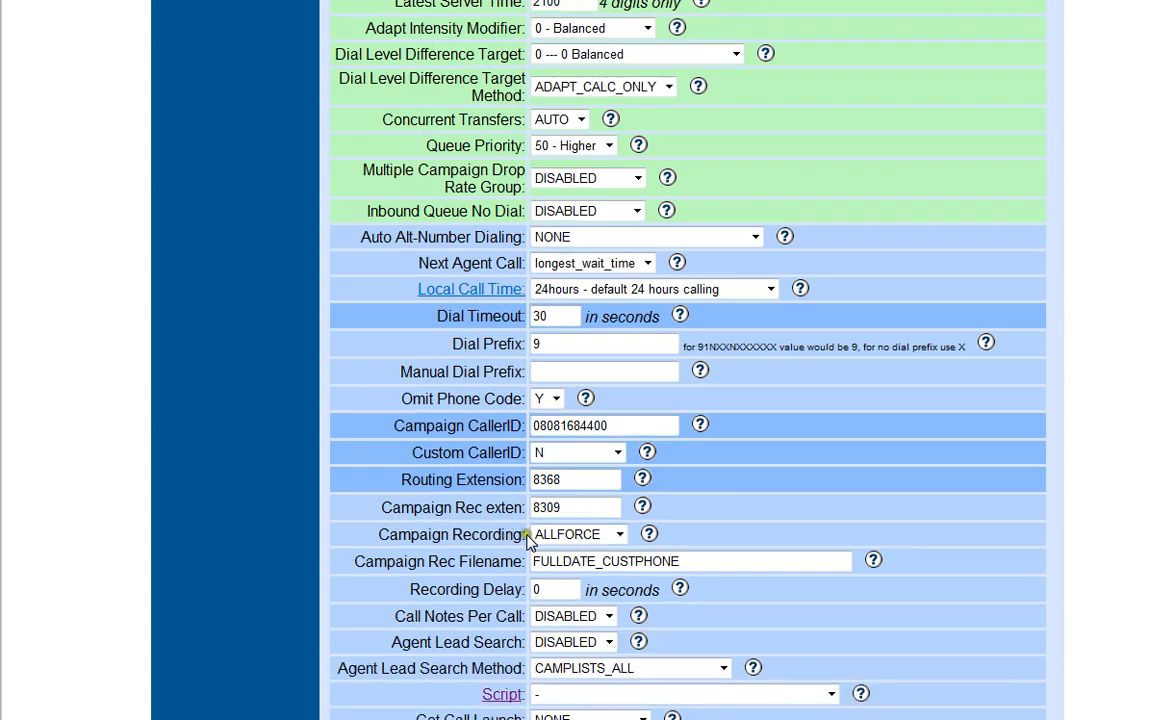
scroll(527, 540, "down", 3)
scroll(505, 435, "down", 3)
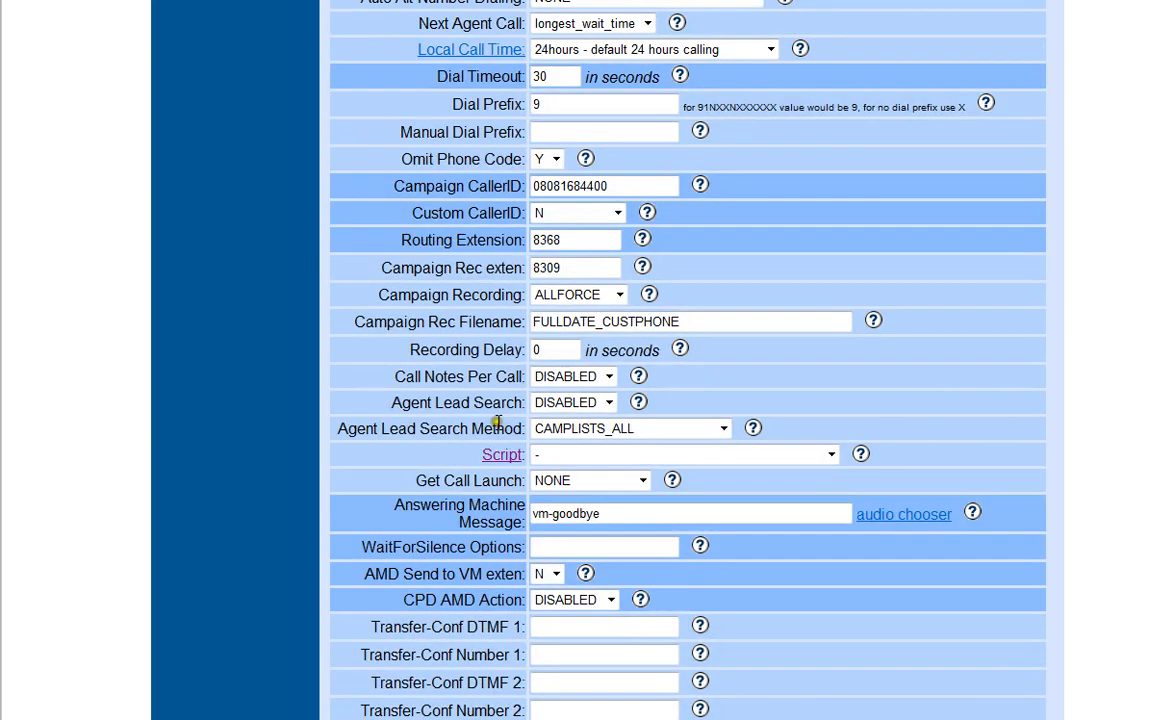
left_click(620, 296)
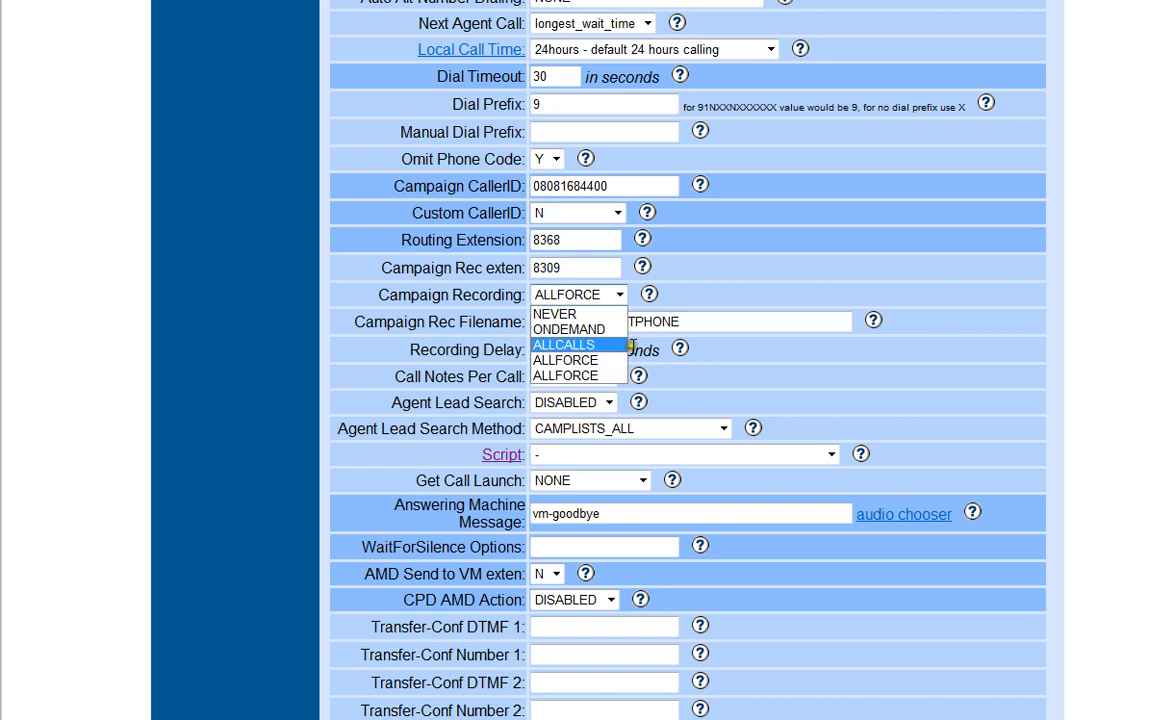
left_click(613, 297)
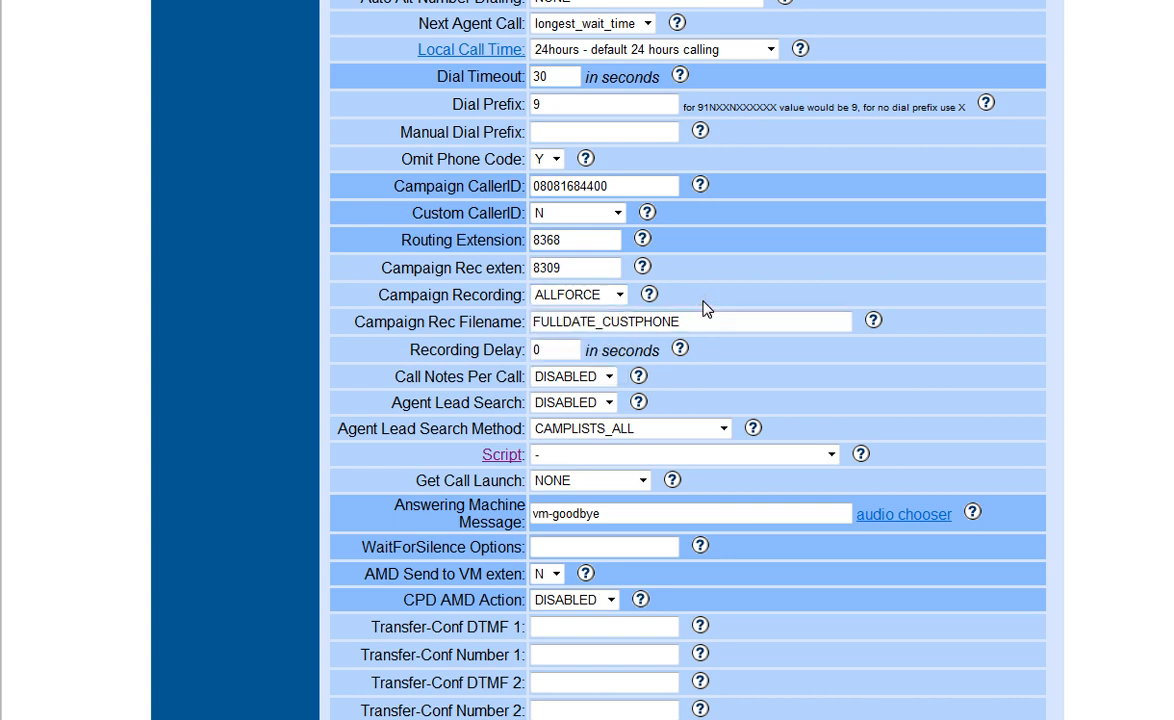
scroll(663, 296, "down", 3)
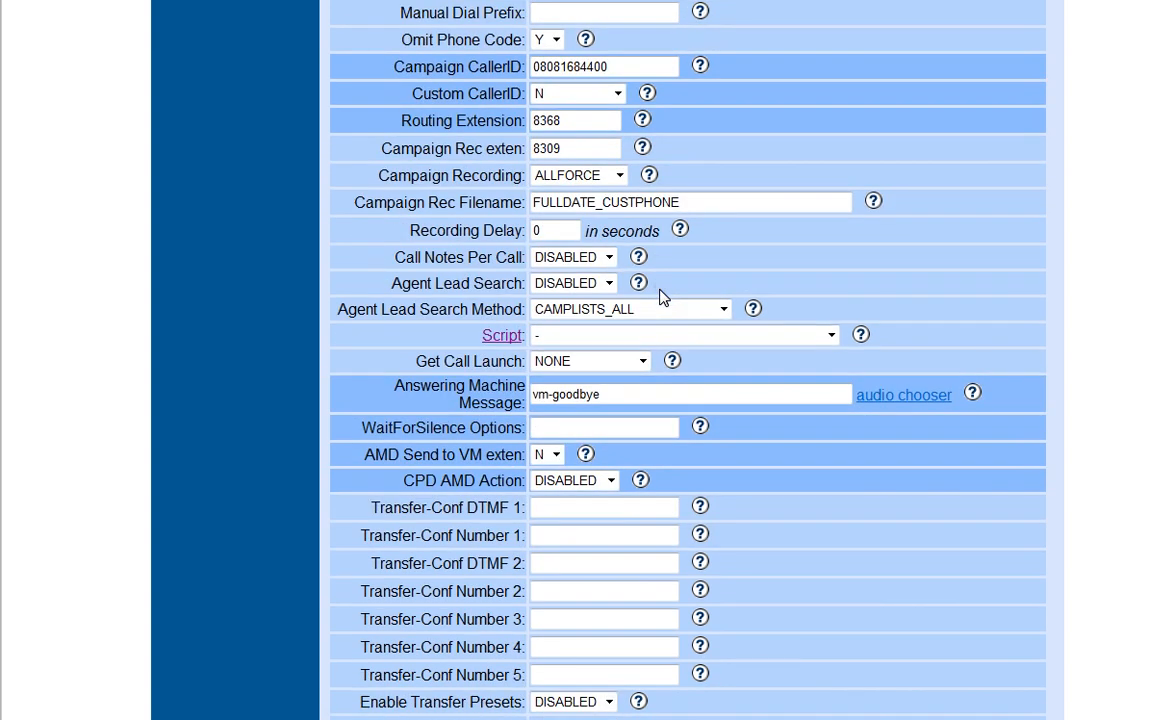
left_click(503, 337)
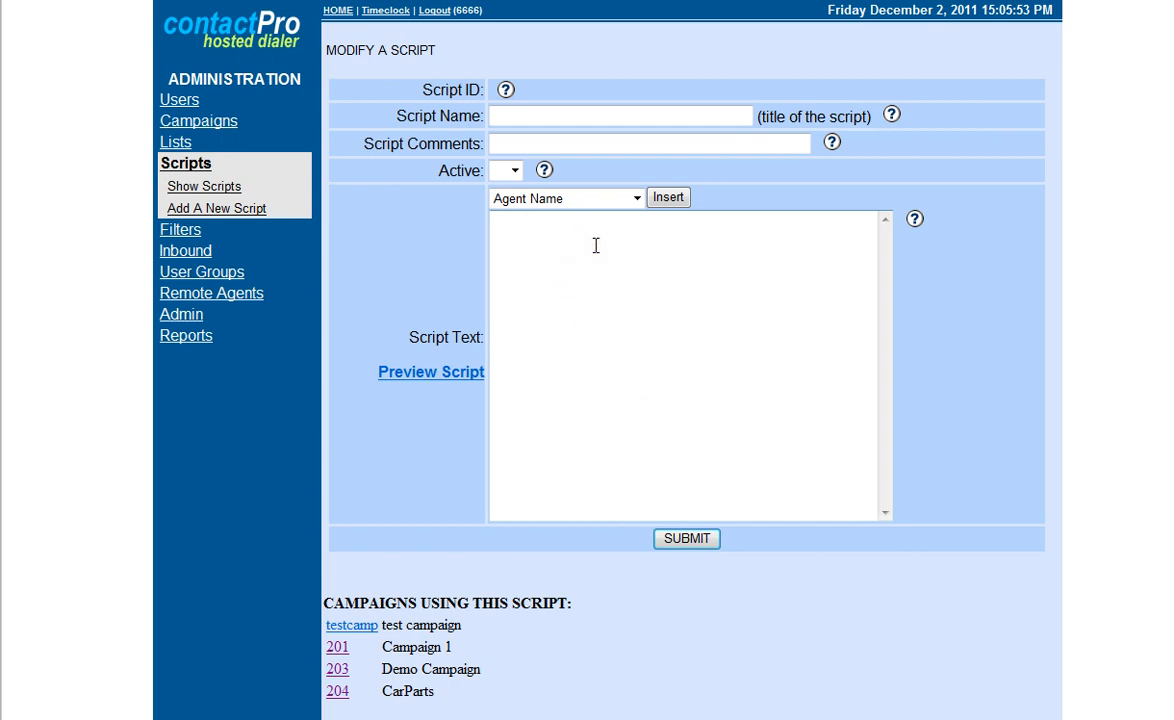
Insert the title and last_name lead fields into the script text.
left_click(637, 199)
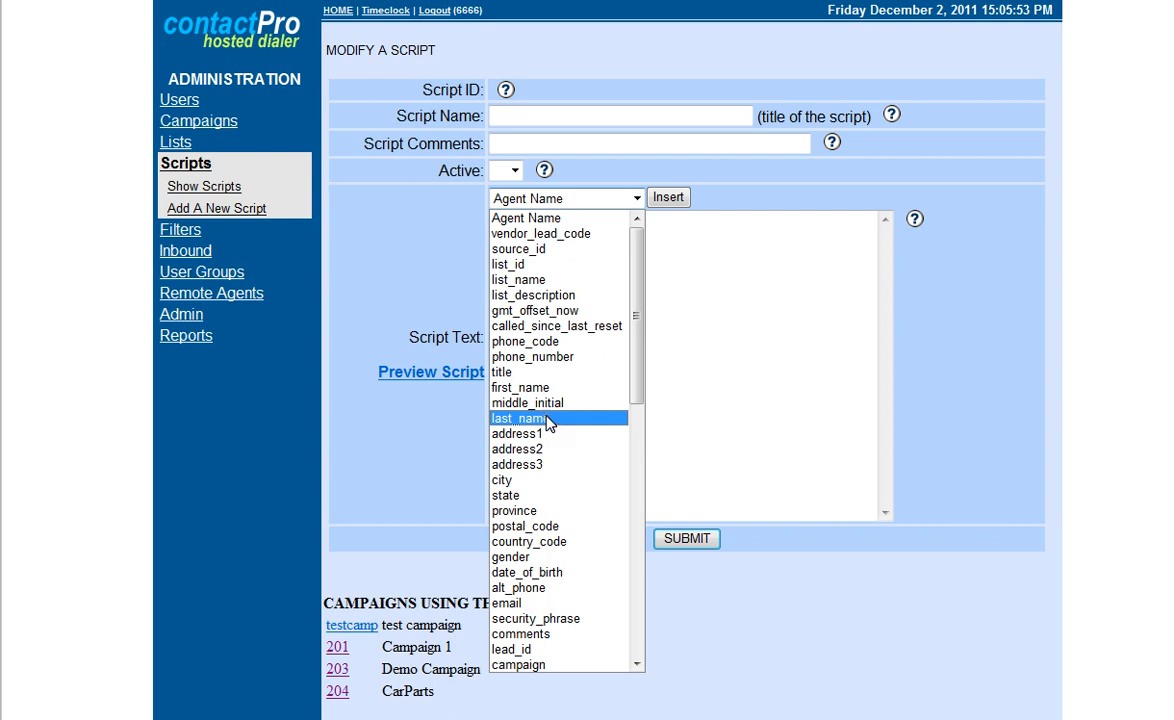
left_click(684, 238)
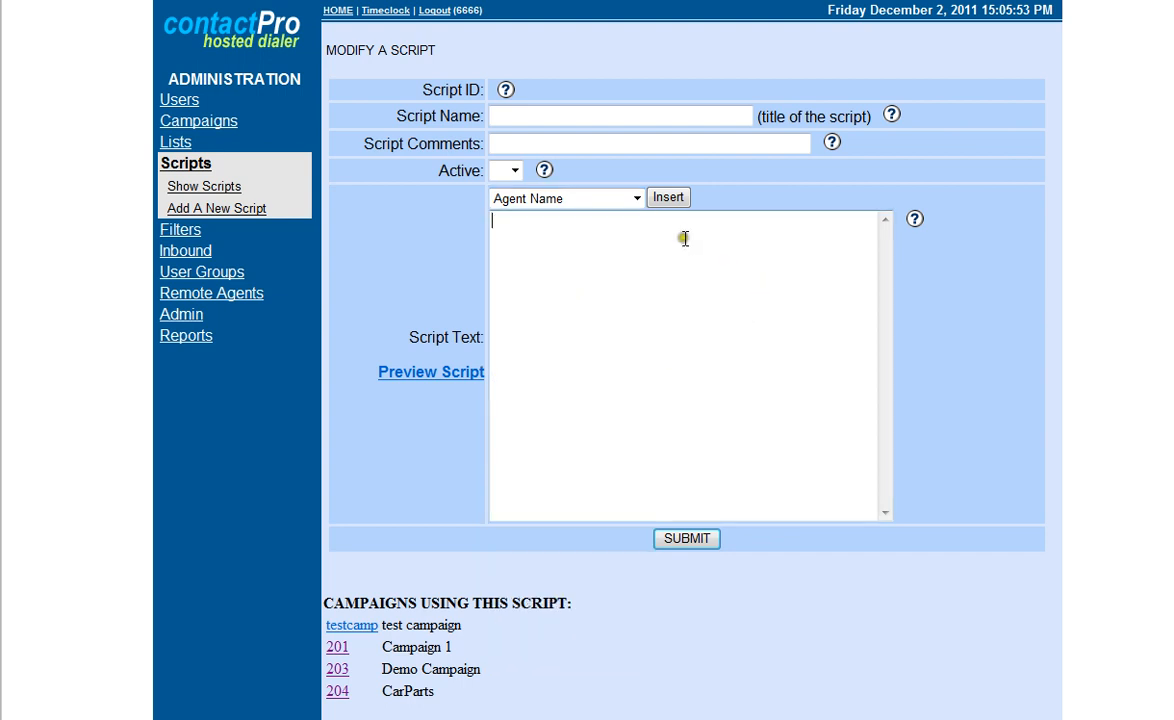
left_click(636, 198)
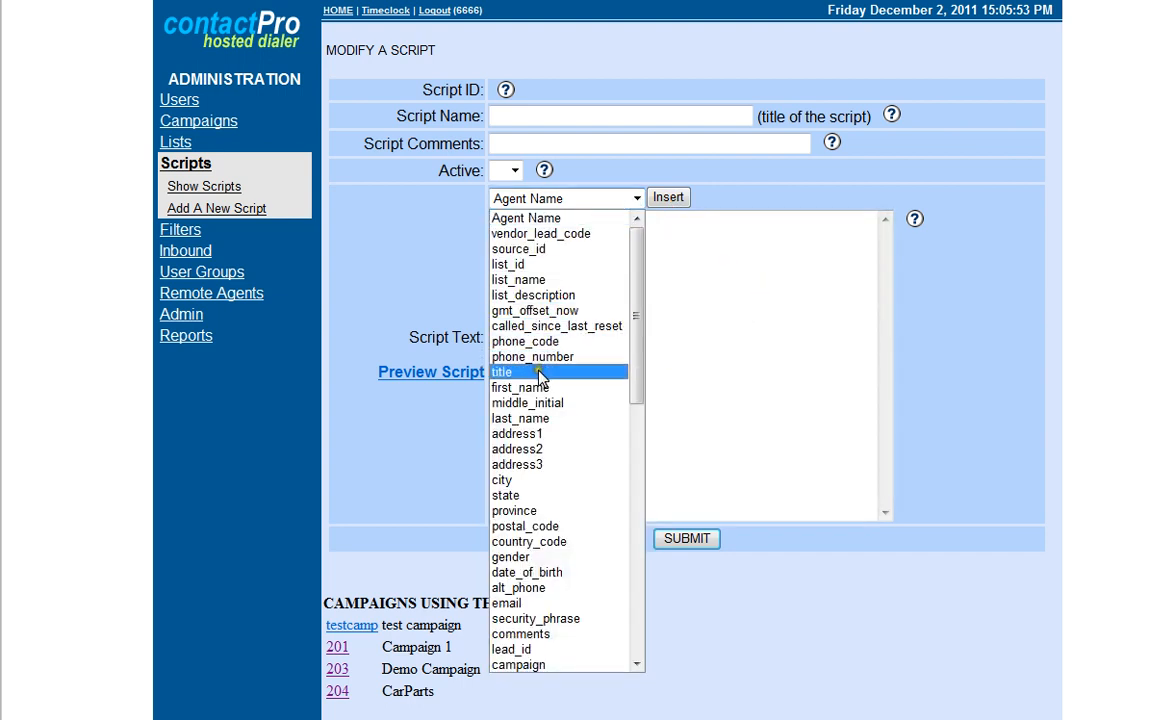
left_click(540, 373)
left_click(666, 201)
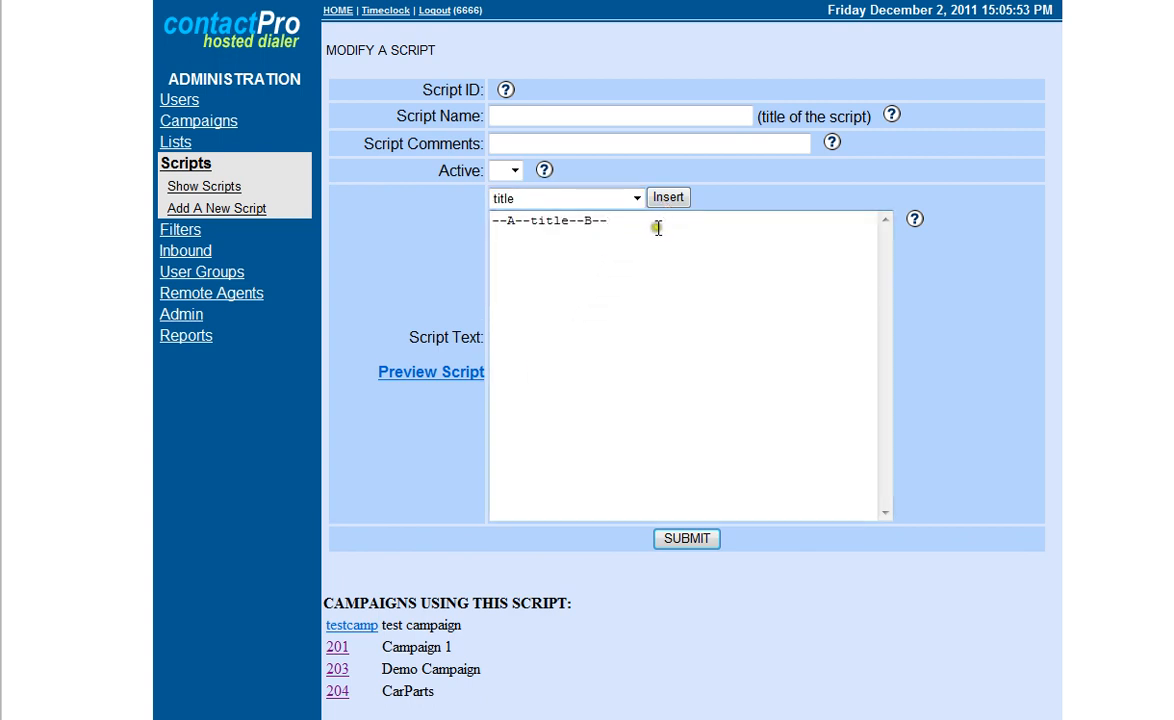
left_click(636, 199)
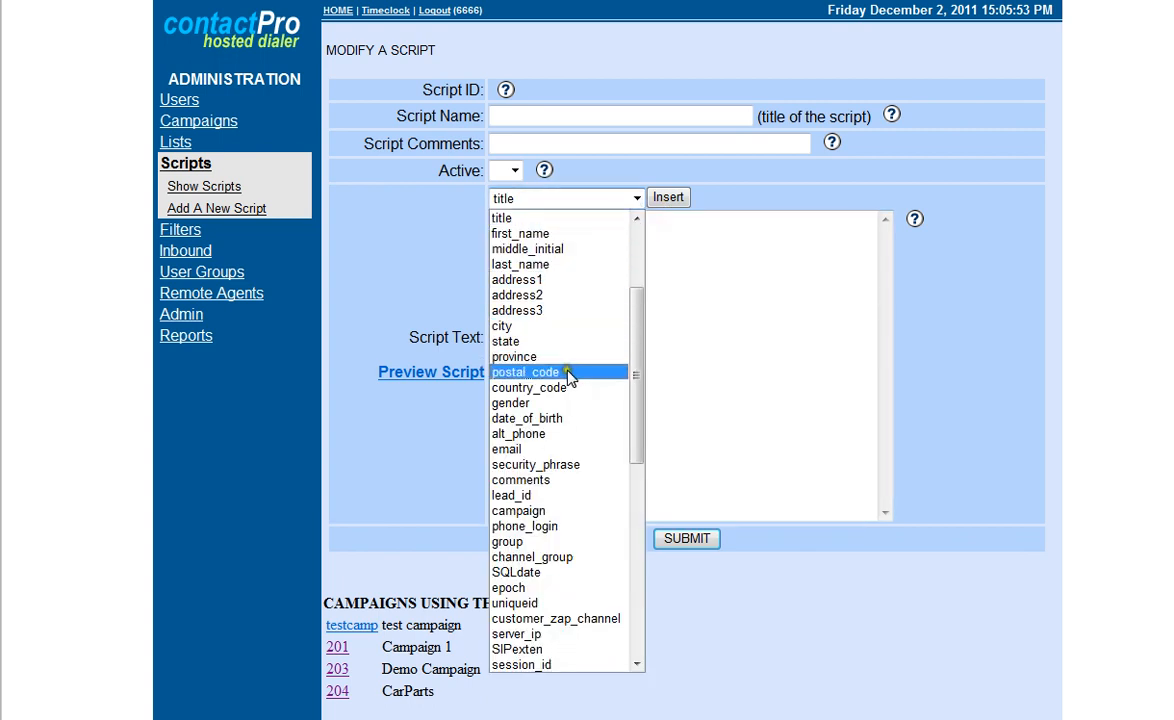
left_click(548, 264)
left_click(664, 199)
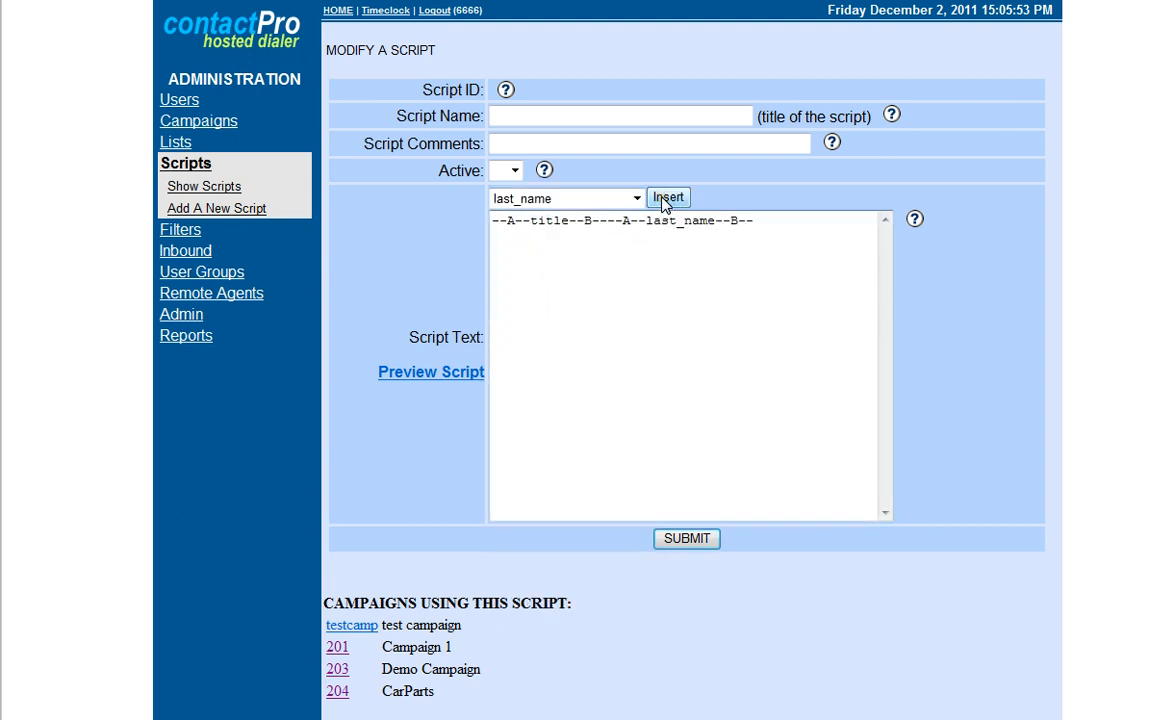
Add the greeting "Hi" in front of the inserted fields in the script text.
left_click(520, 229)
left_click(493, 220)
type("Hi")
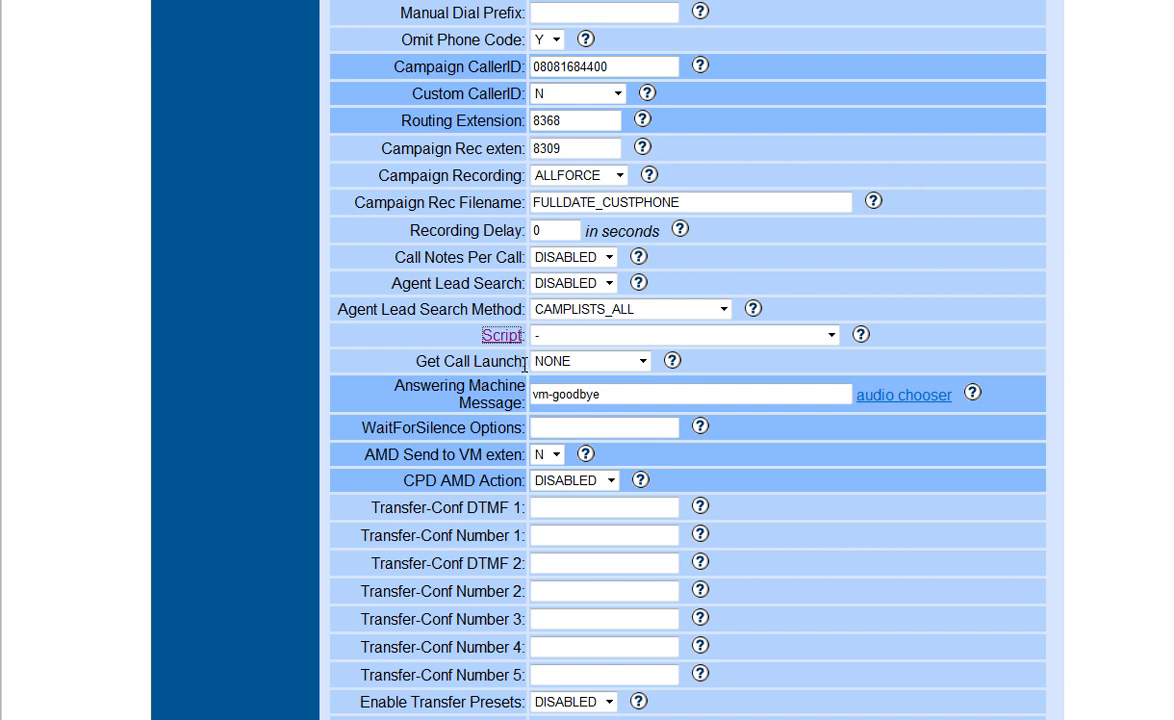
Review the campaign's Get Call Launch options and its Answering Machine Message setting.
left_click(643, 362)
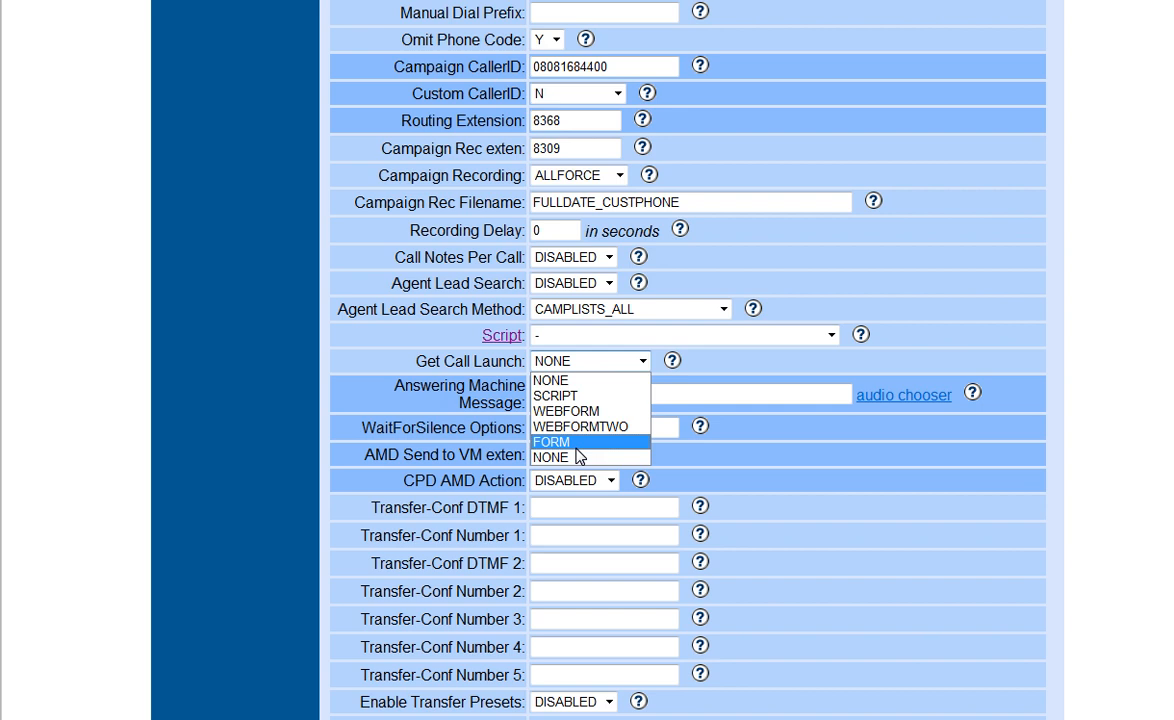
left_click(706, 363)
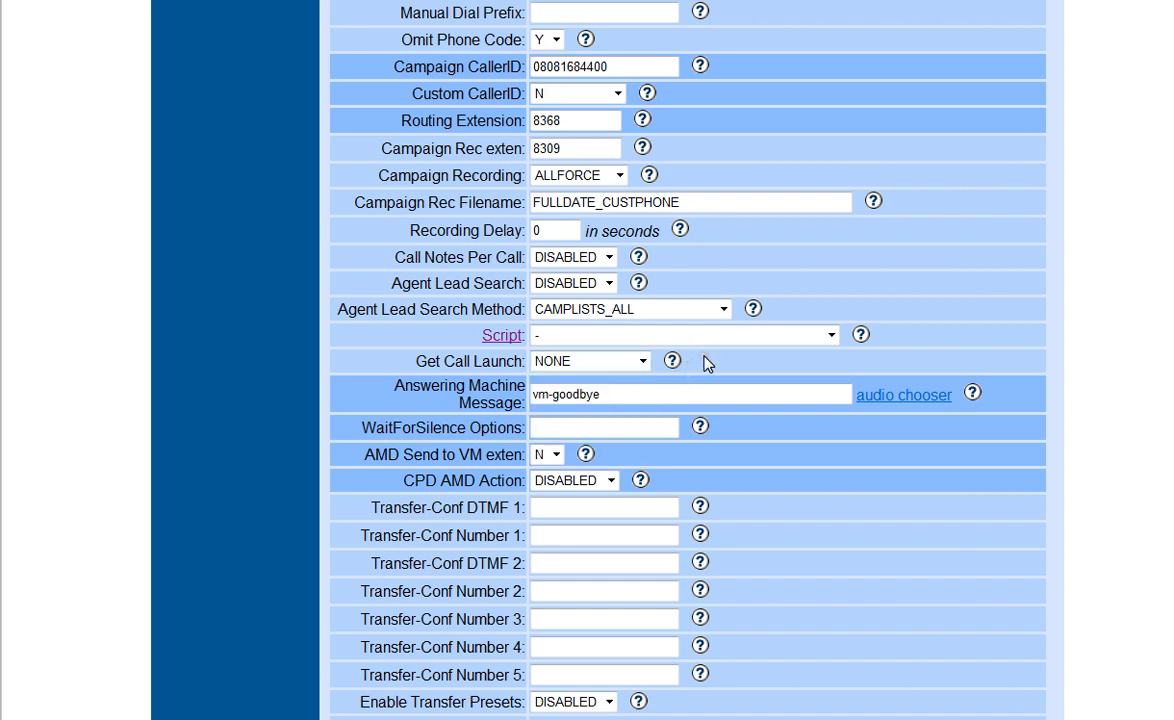
left_click(553, 398)
Review the campaign's transfer, timer and scheduled callback settings and the Drop Action options for dropped calls.
scroll(553, 398, "down", 2)
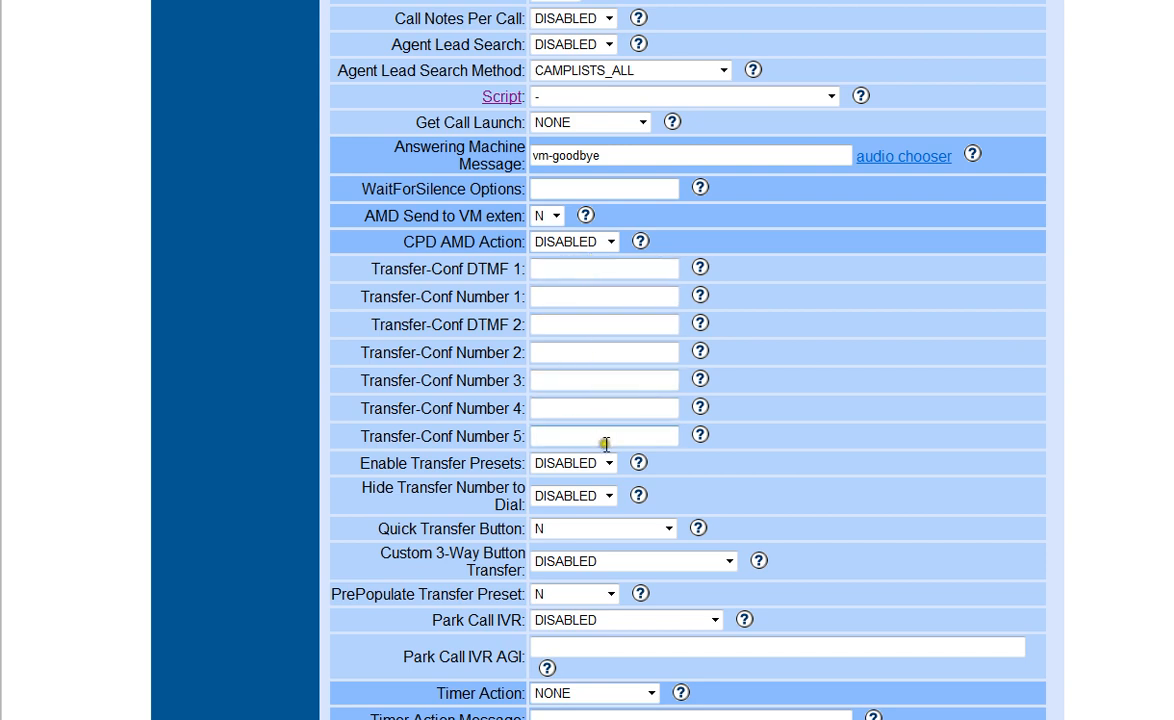
scroll(603, 437, "down", 1)
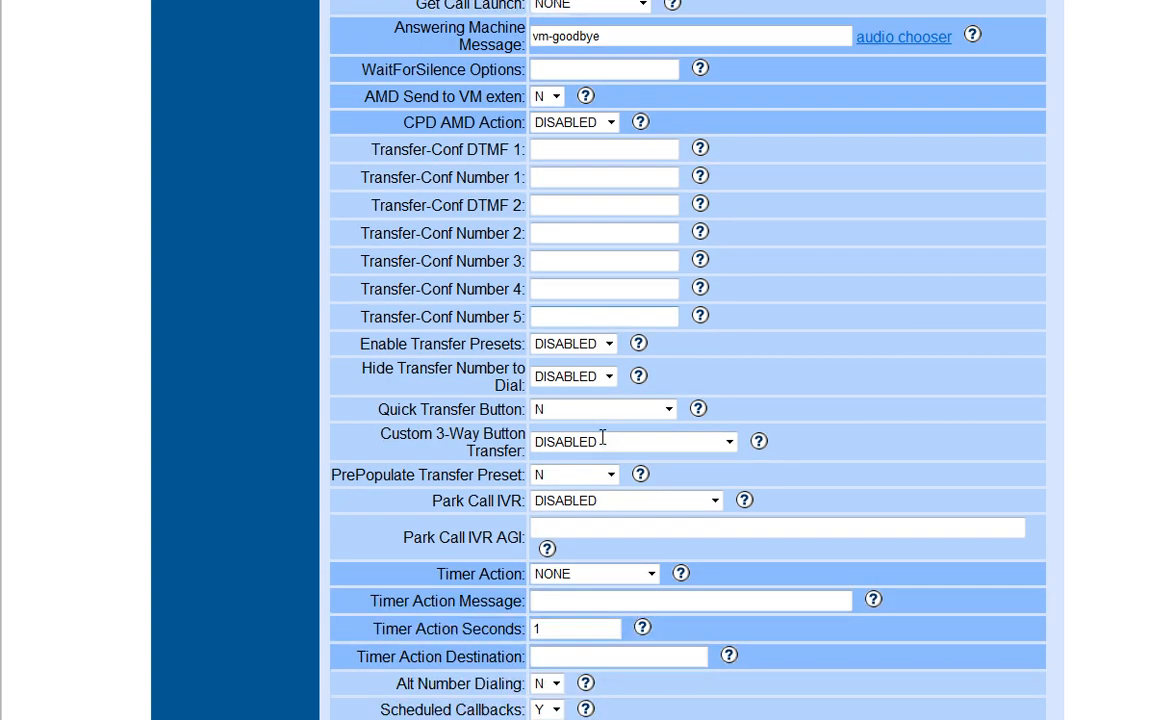
scroll(603, 438, "down", 1)
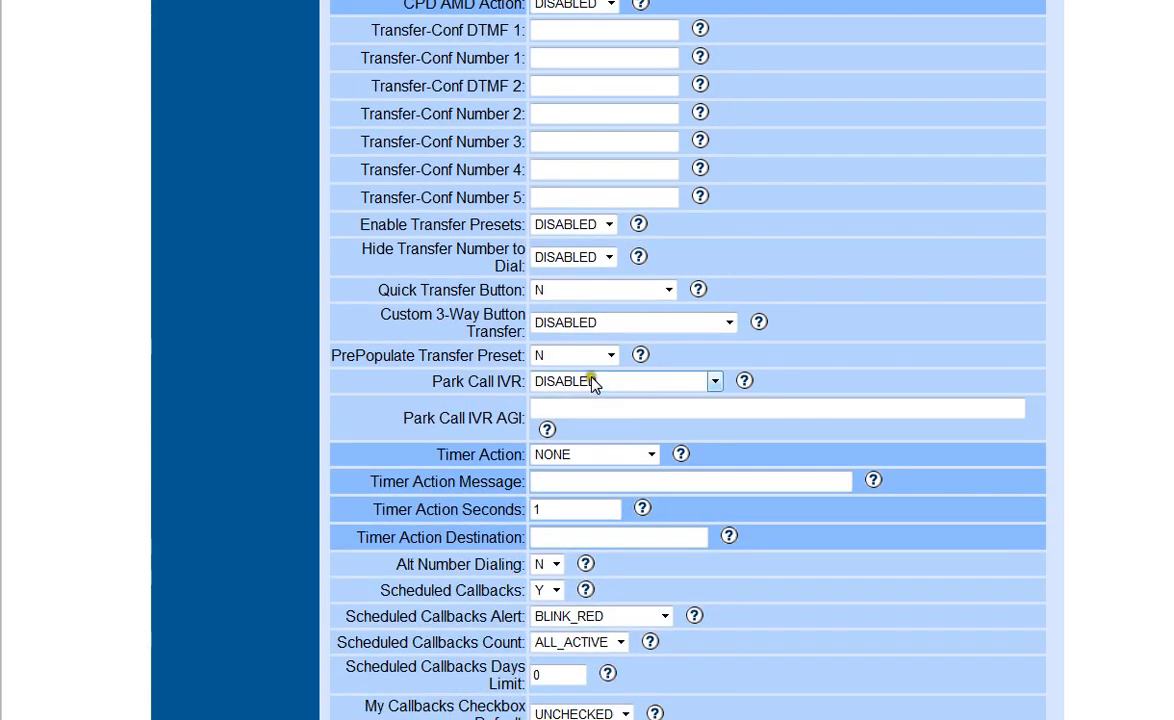
scroll(591, 385, "down", 1)
scroll(591, 385, "down", 1)
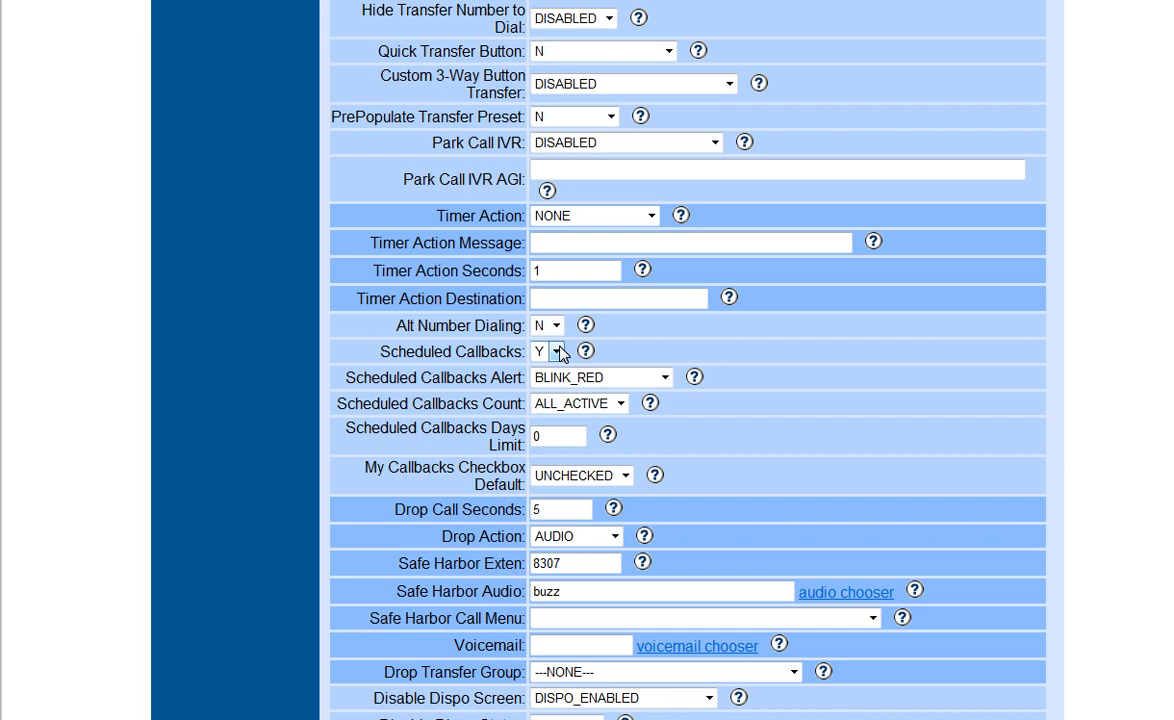
scroll(558, 354, "down", 3)
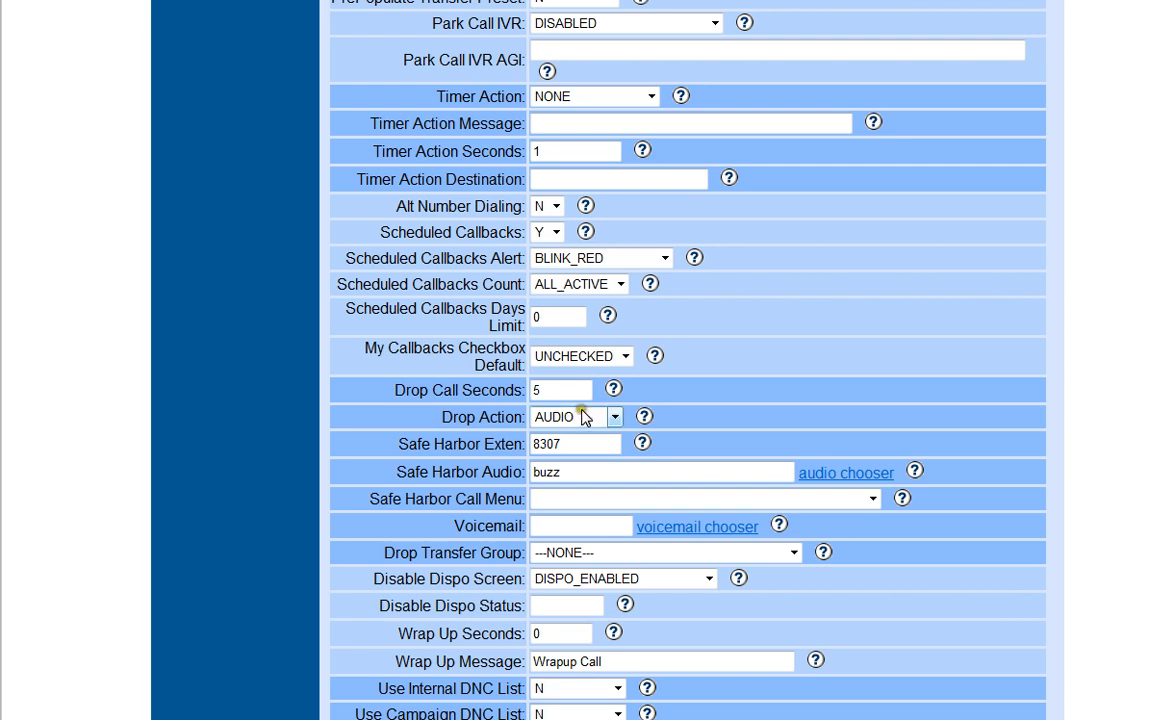
left_click(614, 420)
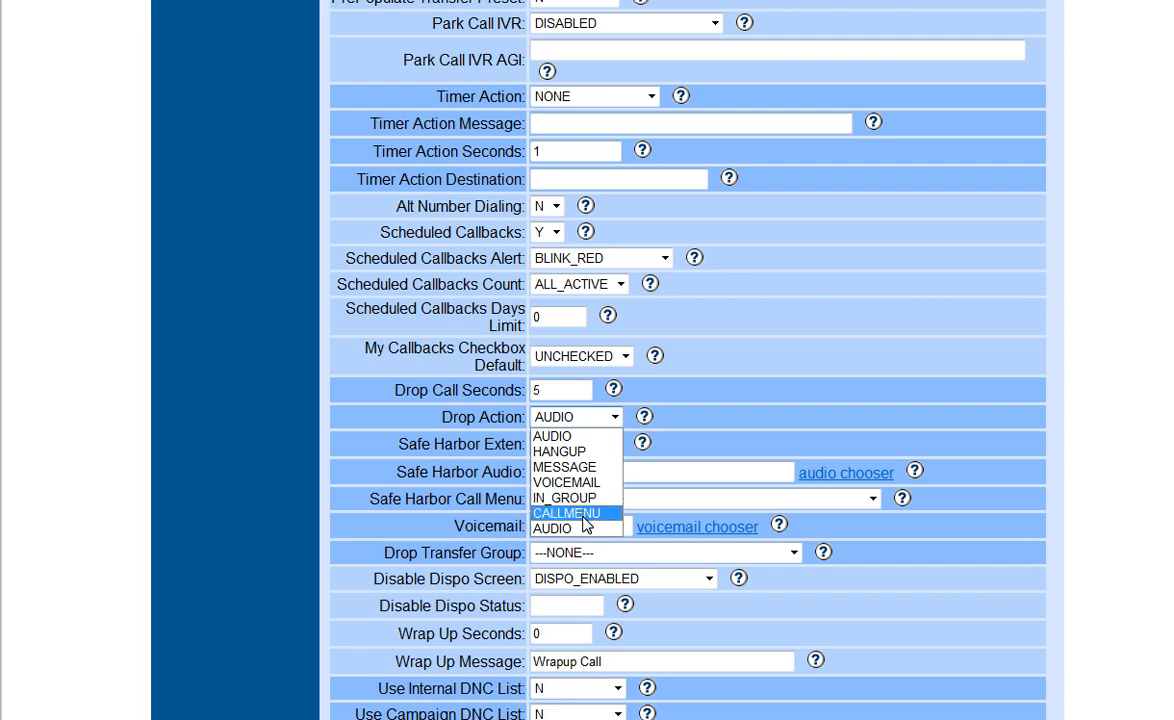
left_click(709, 416)
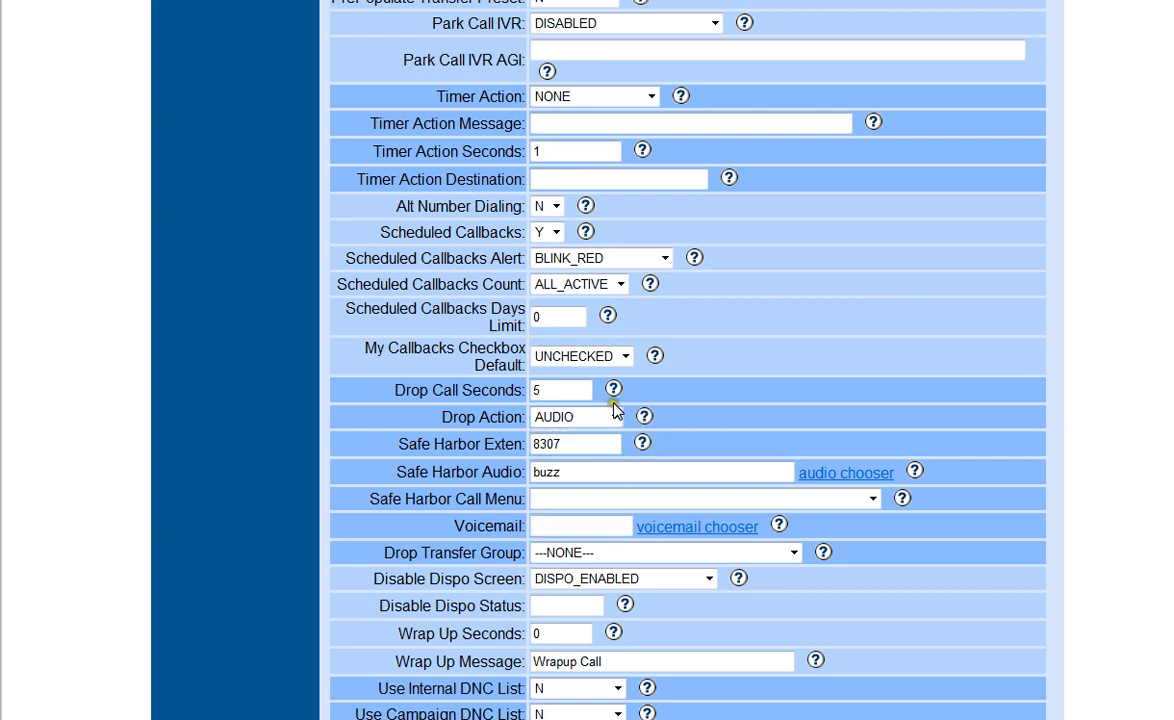
Review the campaign's Wrap Up Seconds setting and the Agent Pause Codes Active options.
scroll(615, 410, "down", 3)
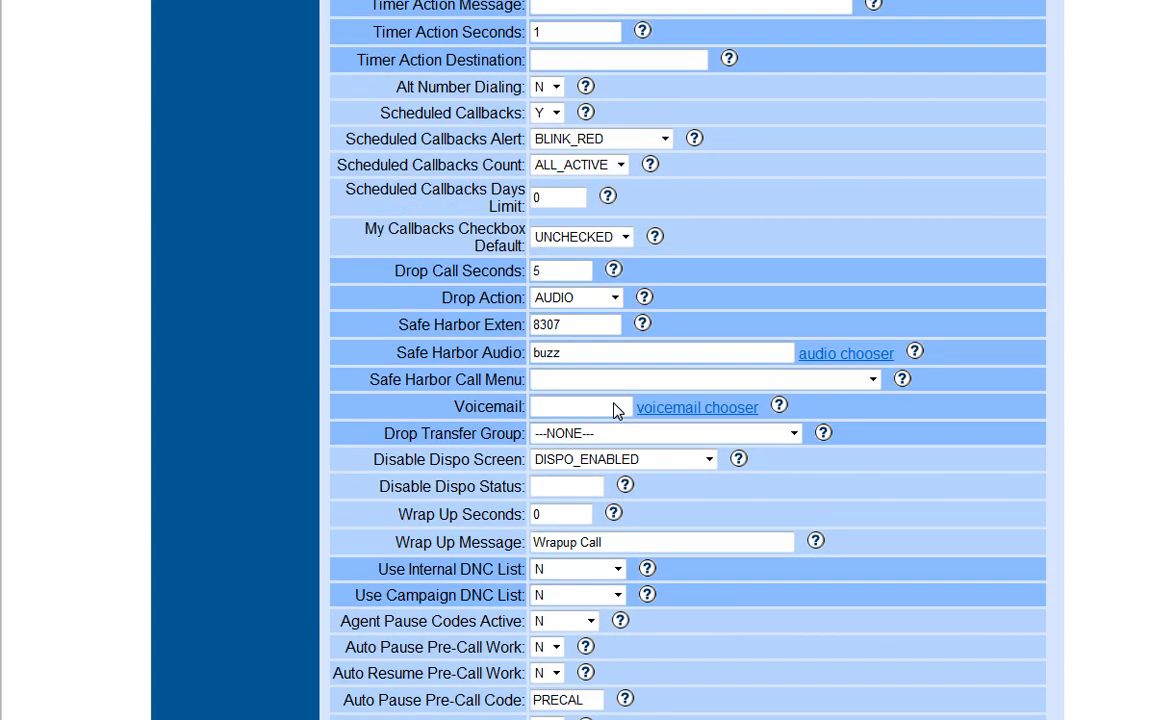
scroll(615, 410, "down", 6)
left_click(563, 278)
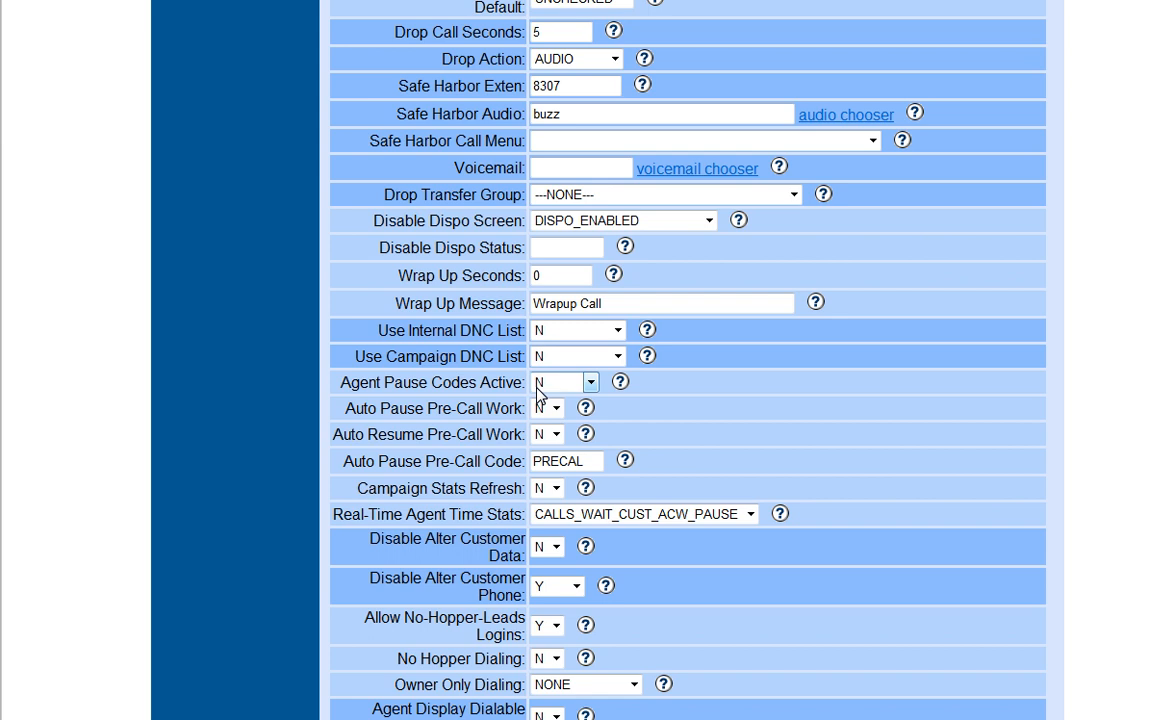
left_click(591, 383)
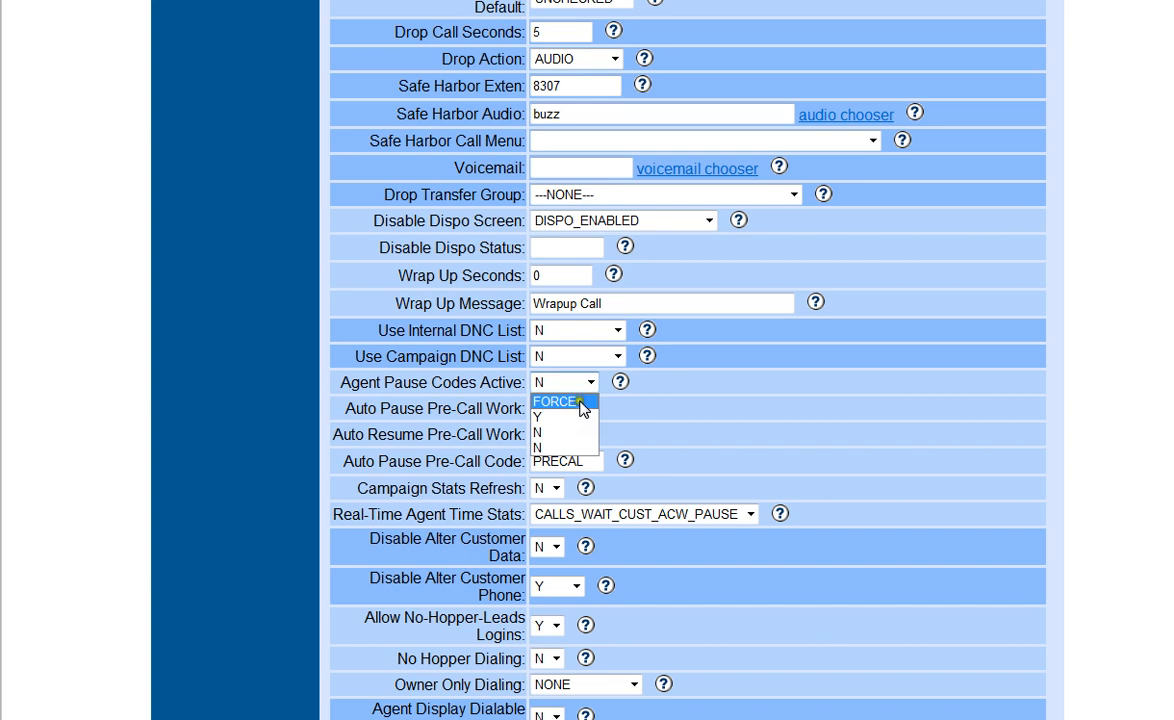
left_click(641, 386)
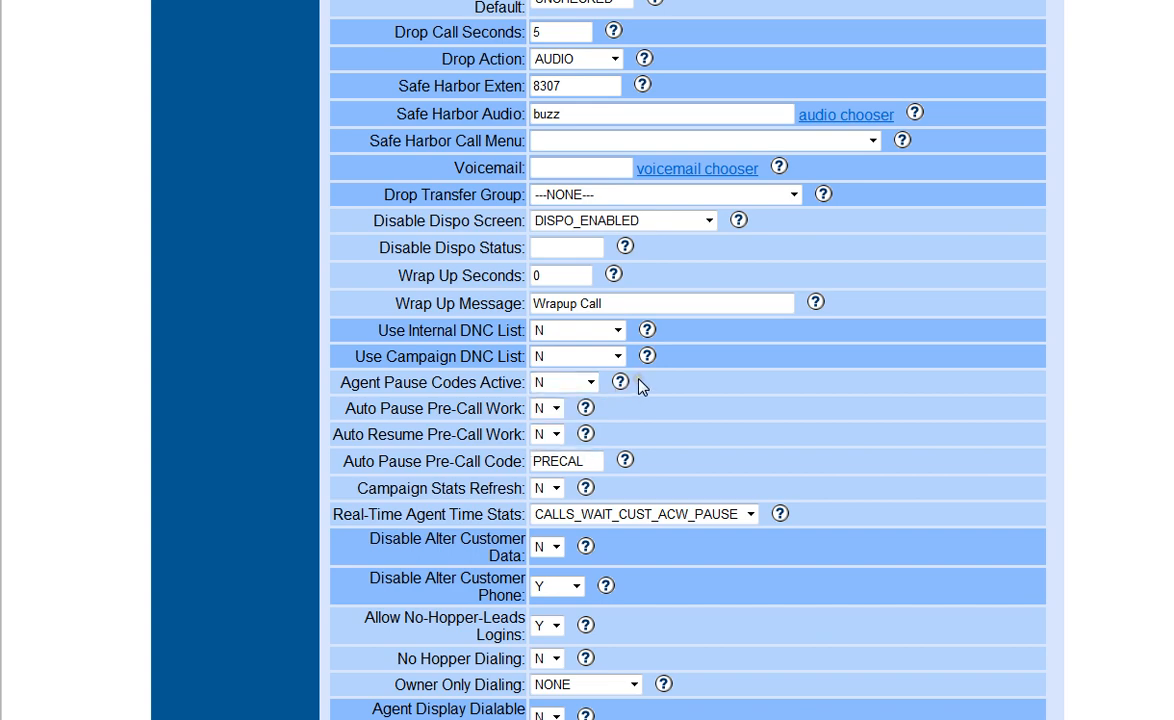
Examine the remaining campaign settings for agent display, manual dialing, 3-way calls, Vtiger and blind monitoring.
scroll(564, 392, "down", 2)
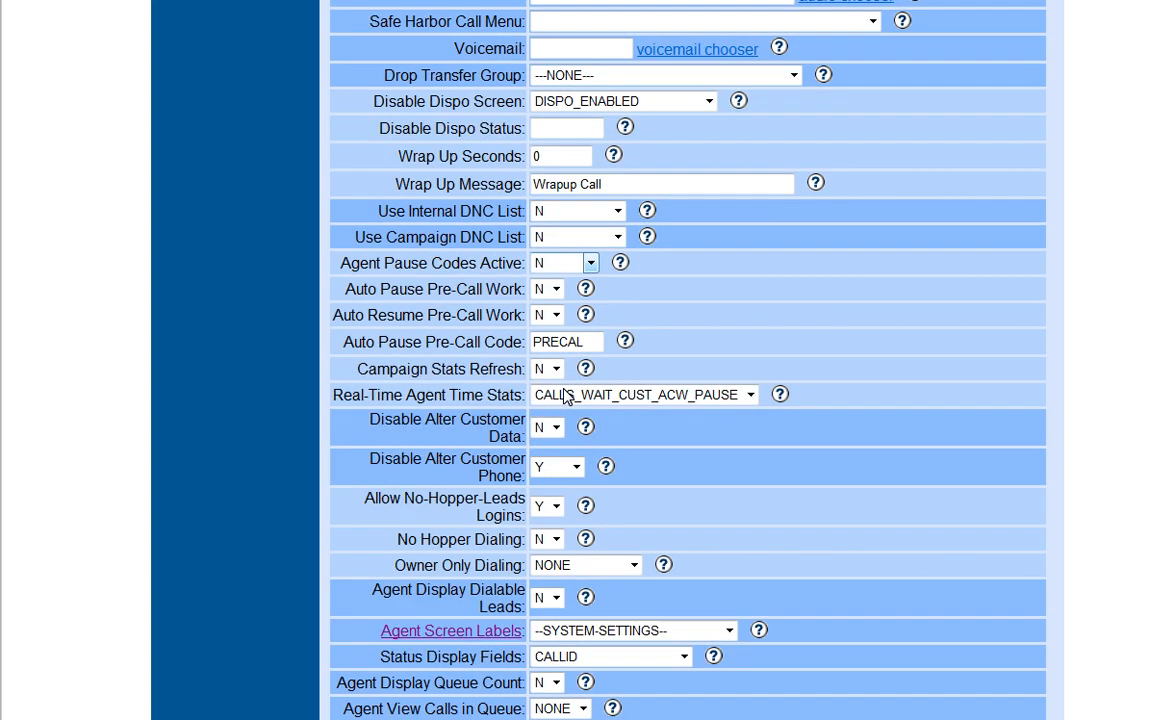
scroll(564, 392, "down", 6)
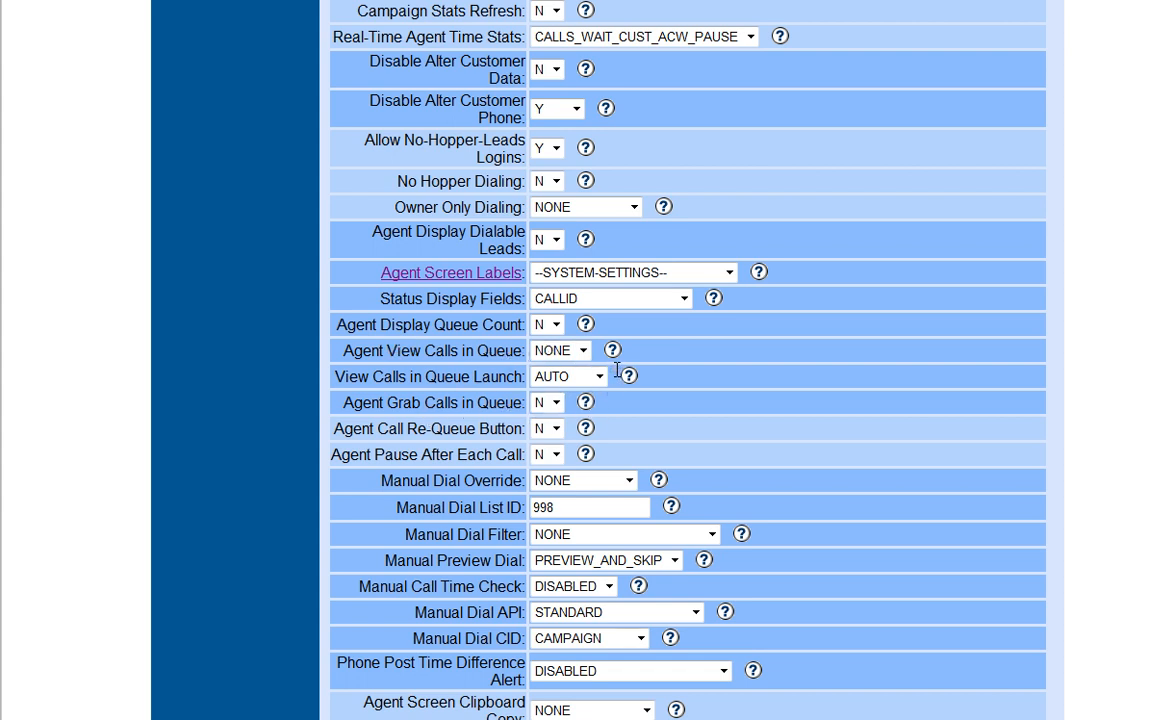
scroll(617, 371, "down", 2)
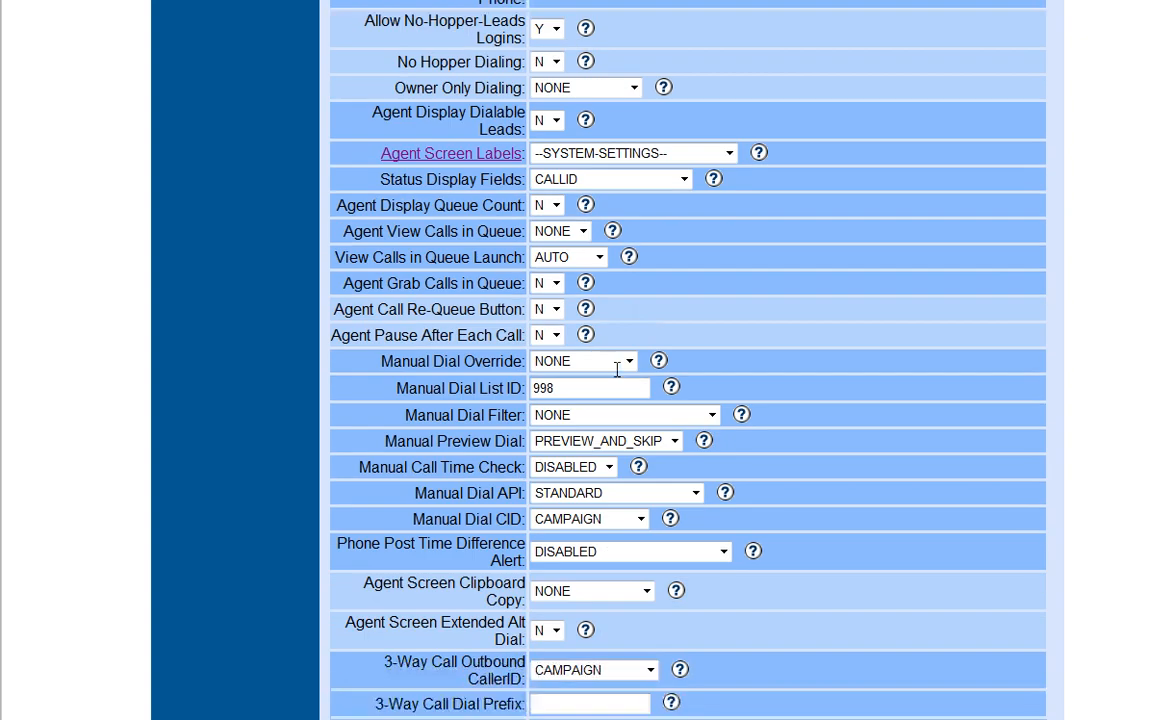
scroll(617, 372, "down", 2)
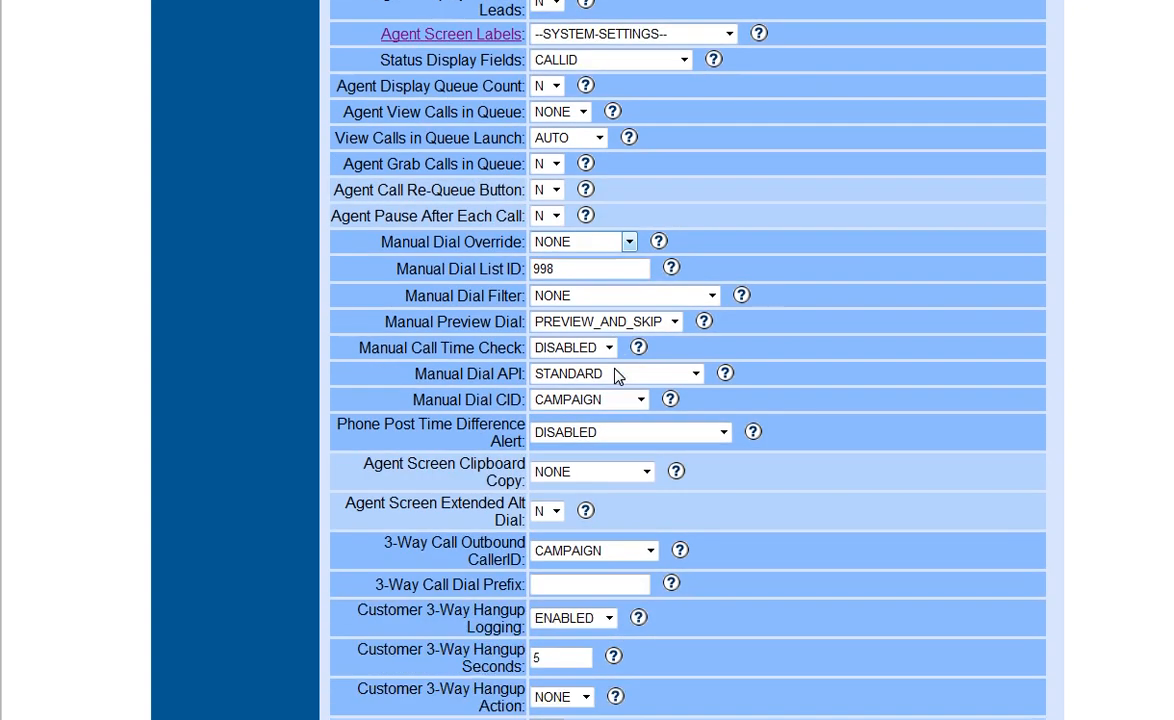
scroll(617, 374, "down", 8)
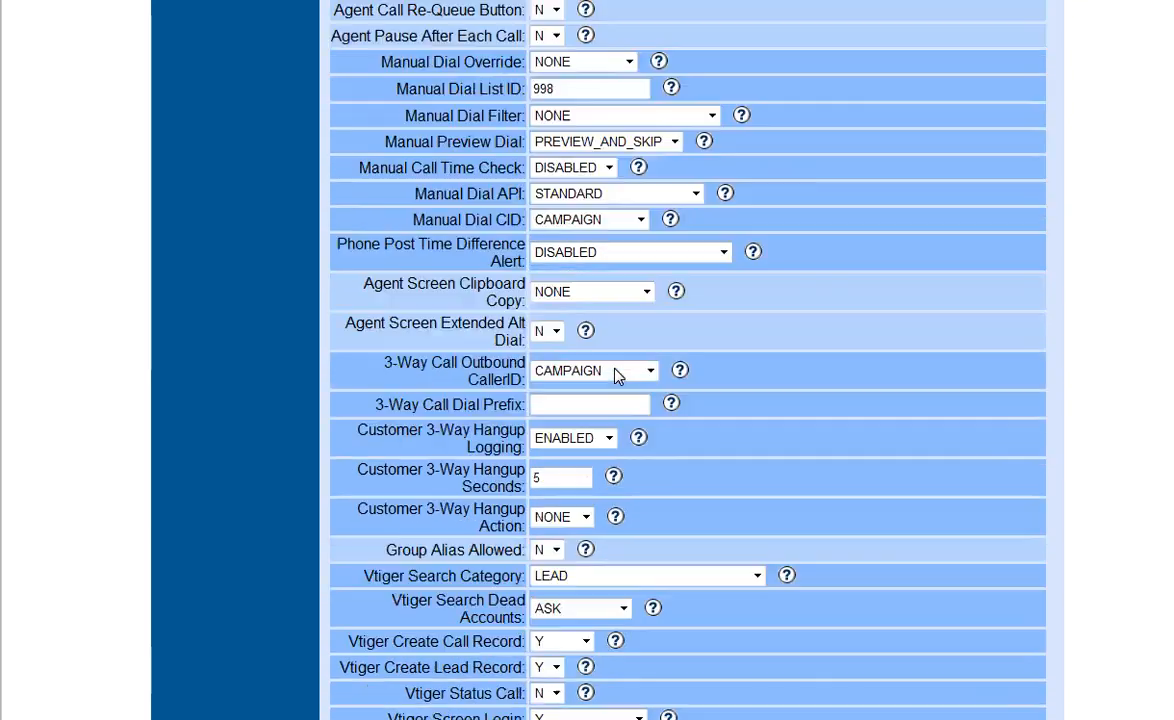
scroll(614, 376, "down", 2)
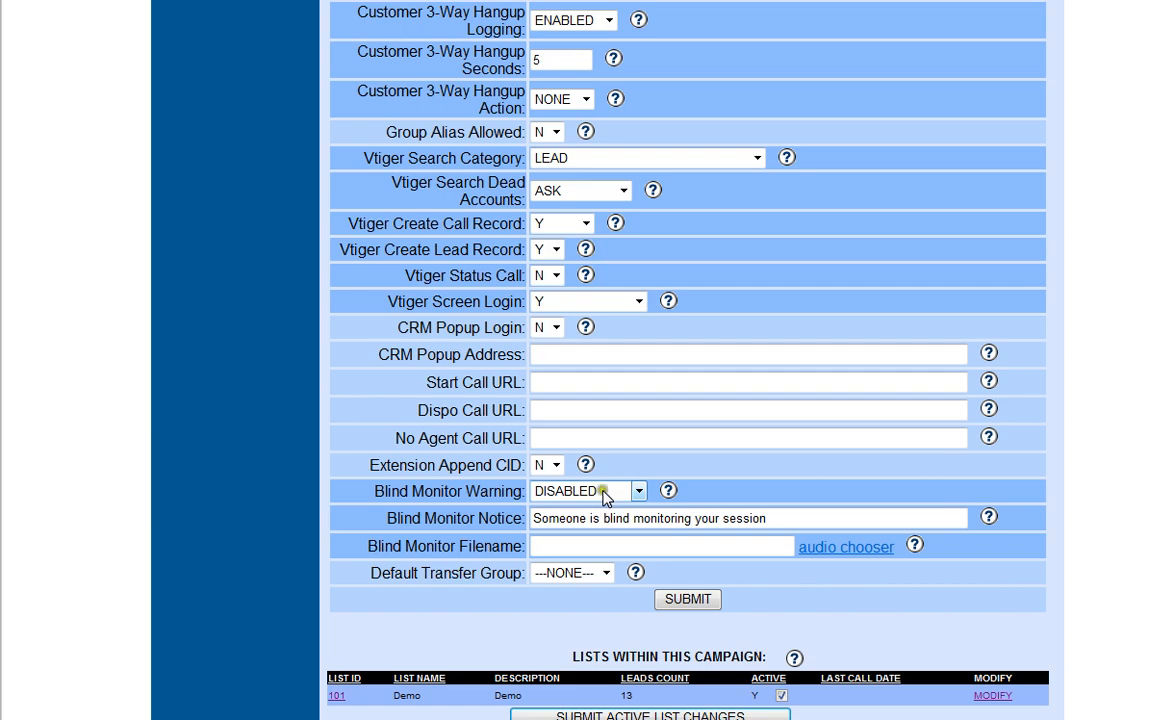
Open the campaign's lead recycling rules to review the attempt delay and attempt maximum for each status.
scroll(600, 495, "up", 20)
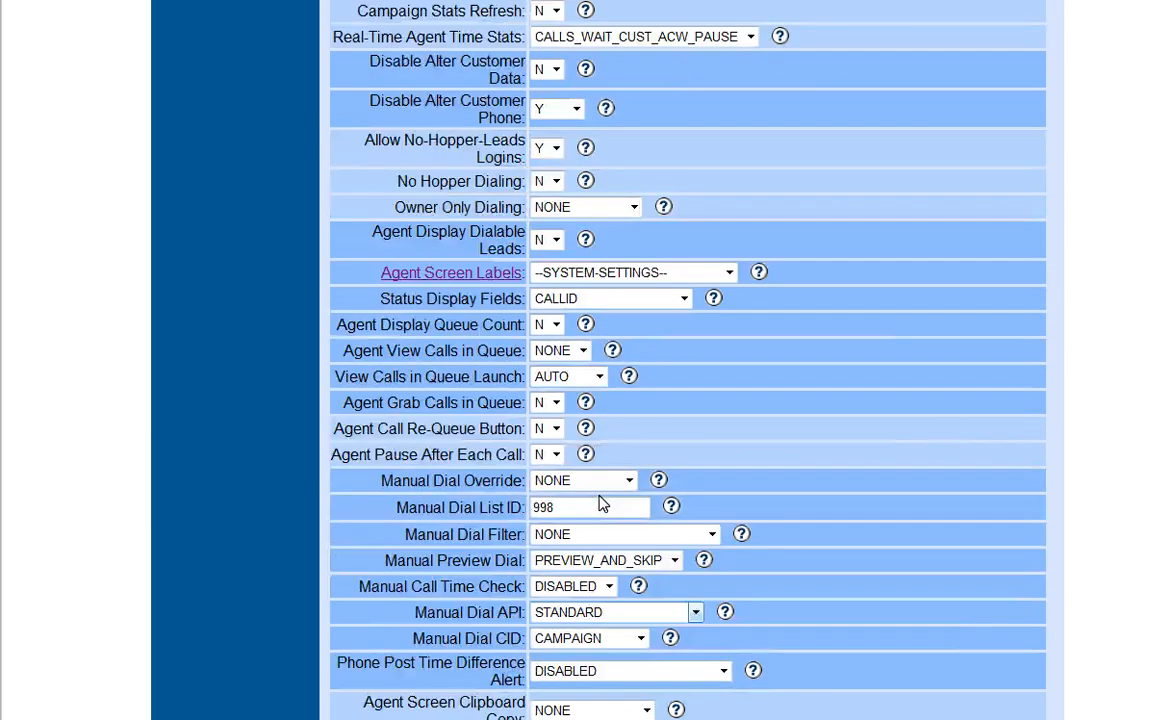
scroll(600, 505, "up", 3)
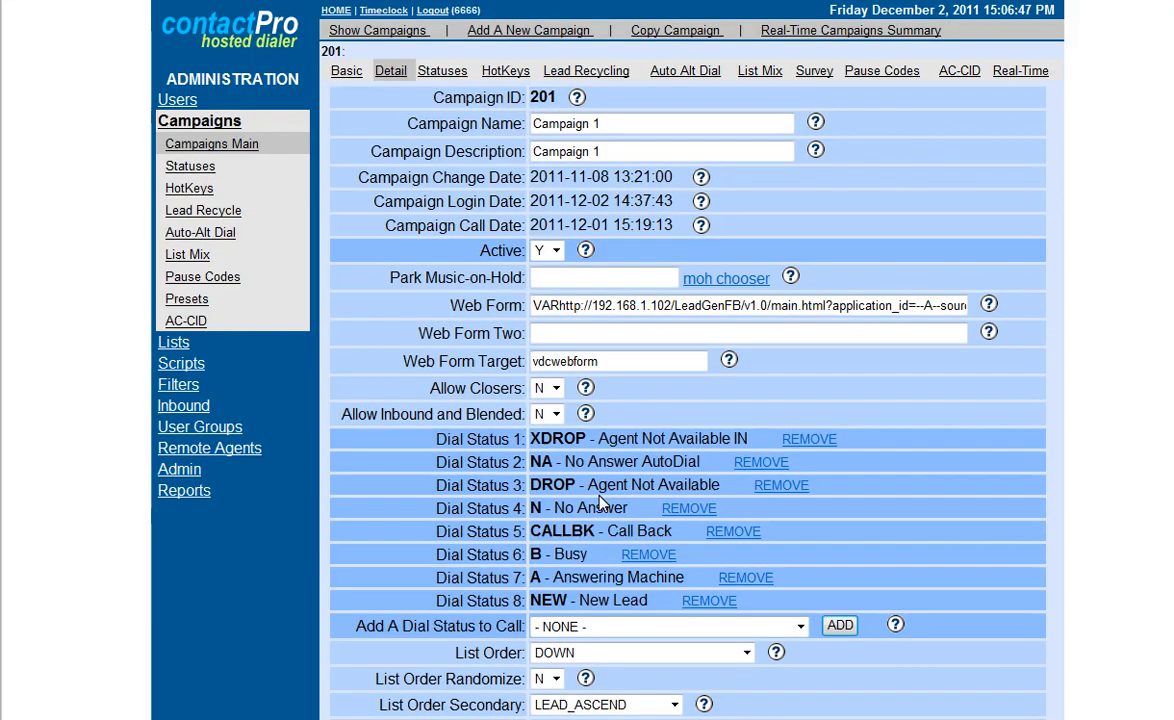
left_click(574, 78)
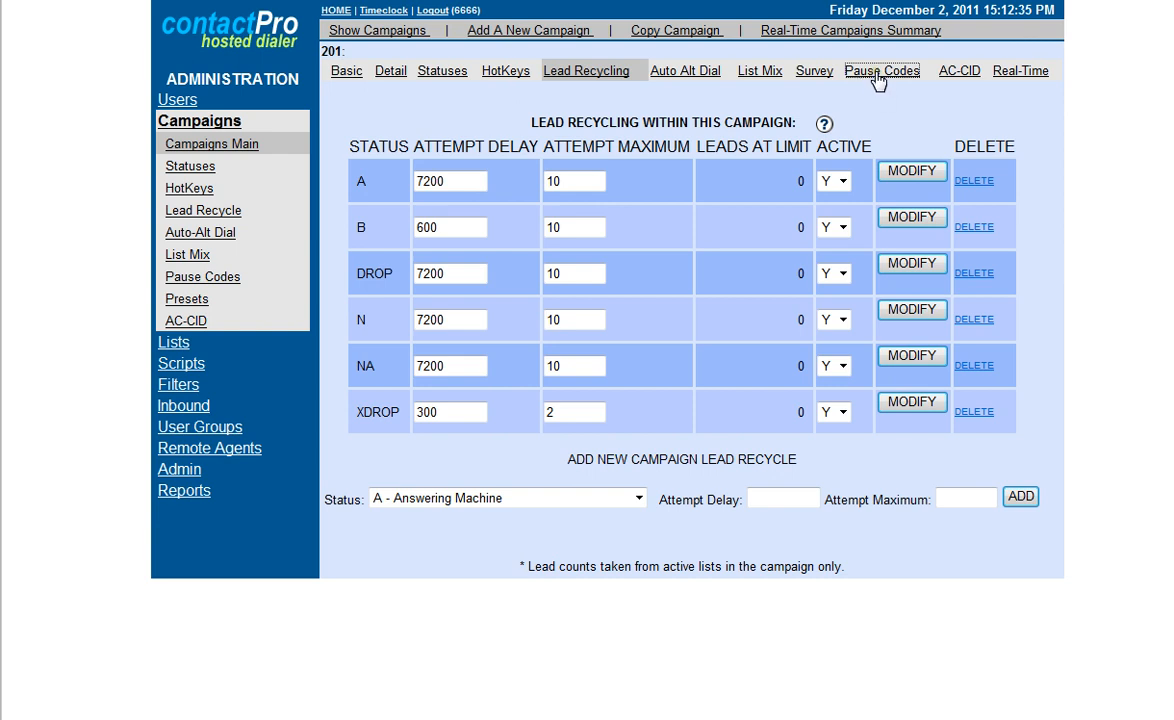
Add an agent pause code Admin with the name Admin to the campaign, with Billable set to YES.
left_click(877, 78)
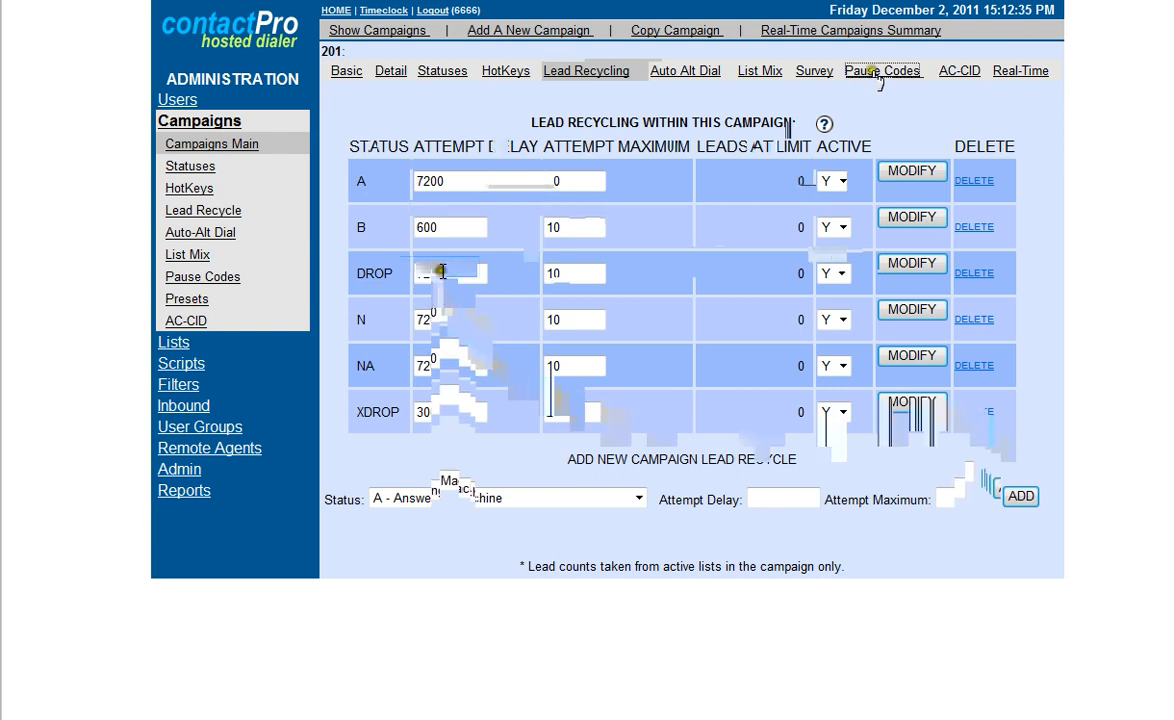
left_click(440, 266)
type("Admin")
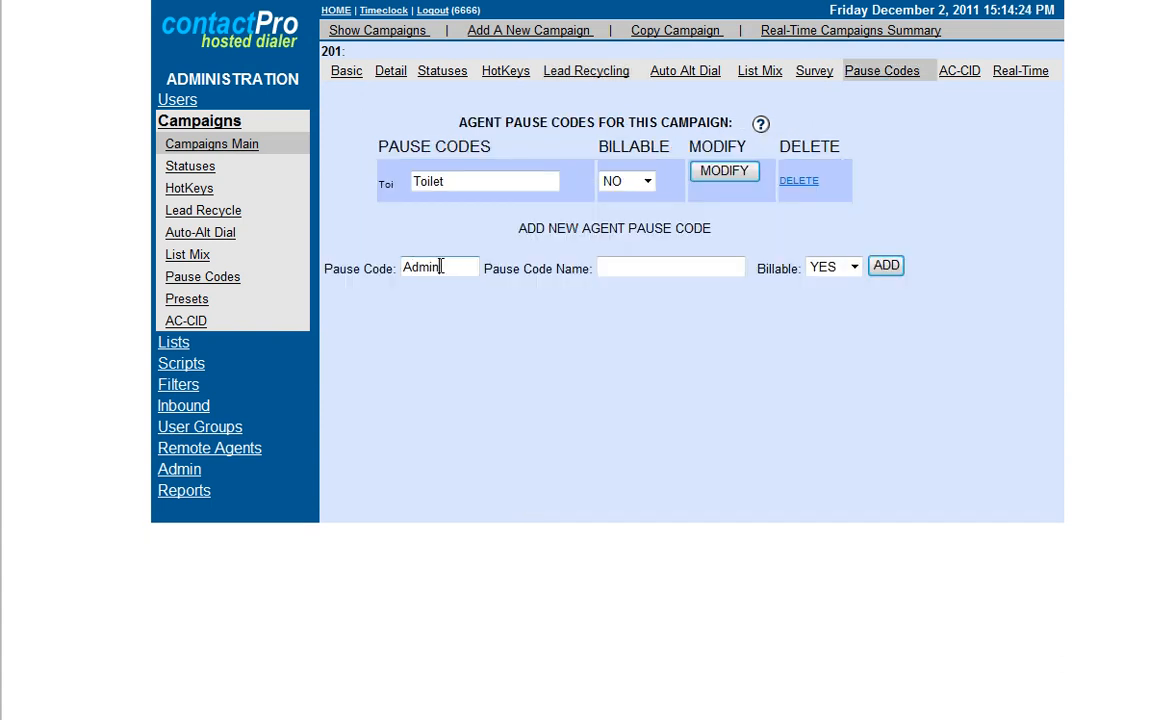
key("Tab")
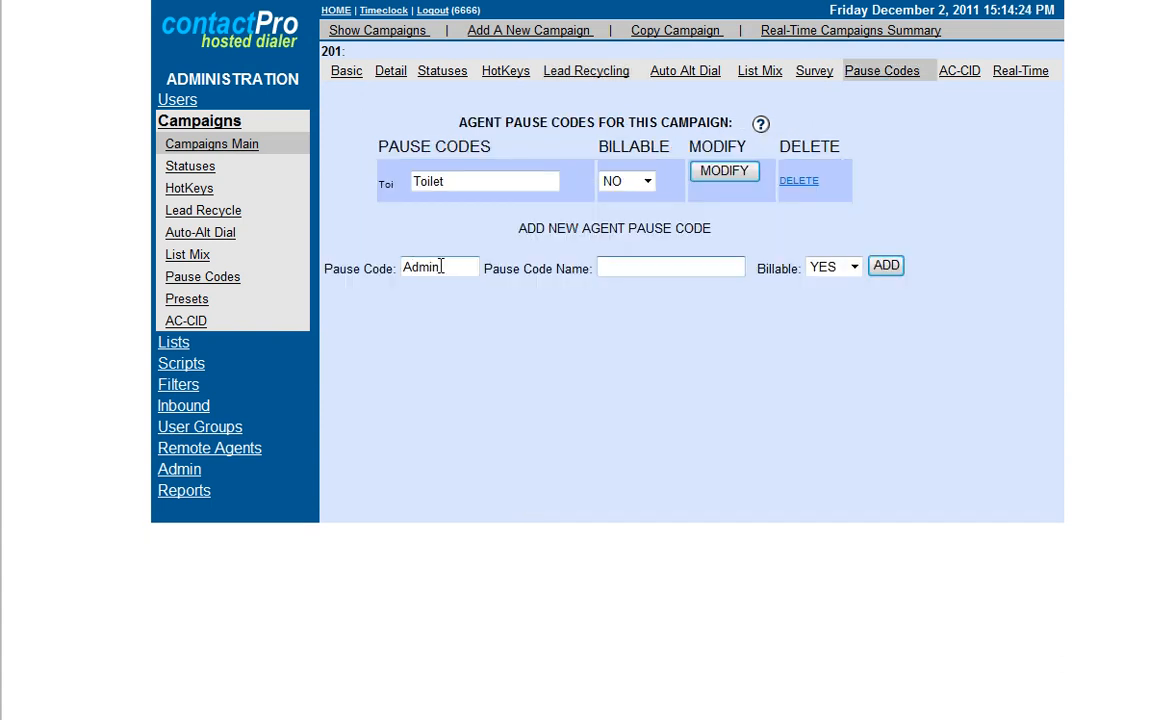
type("Admin")
key("Tab")
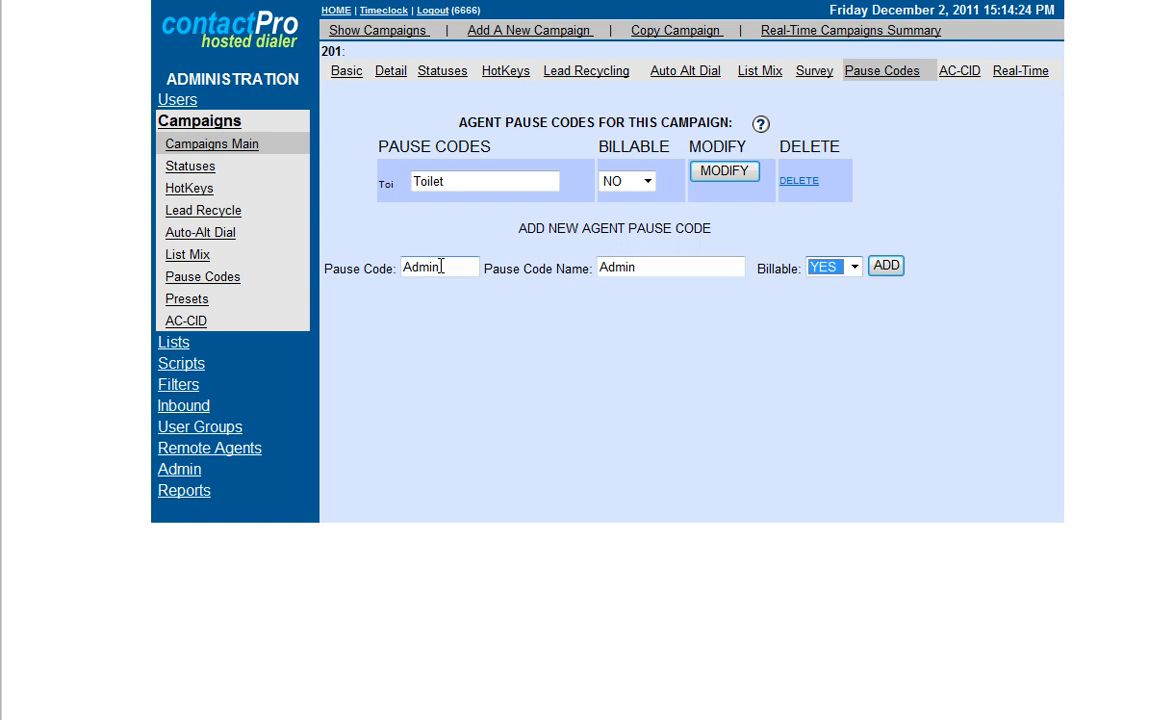
left_click(854, 268)
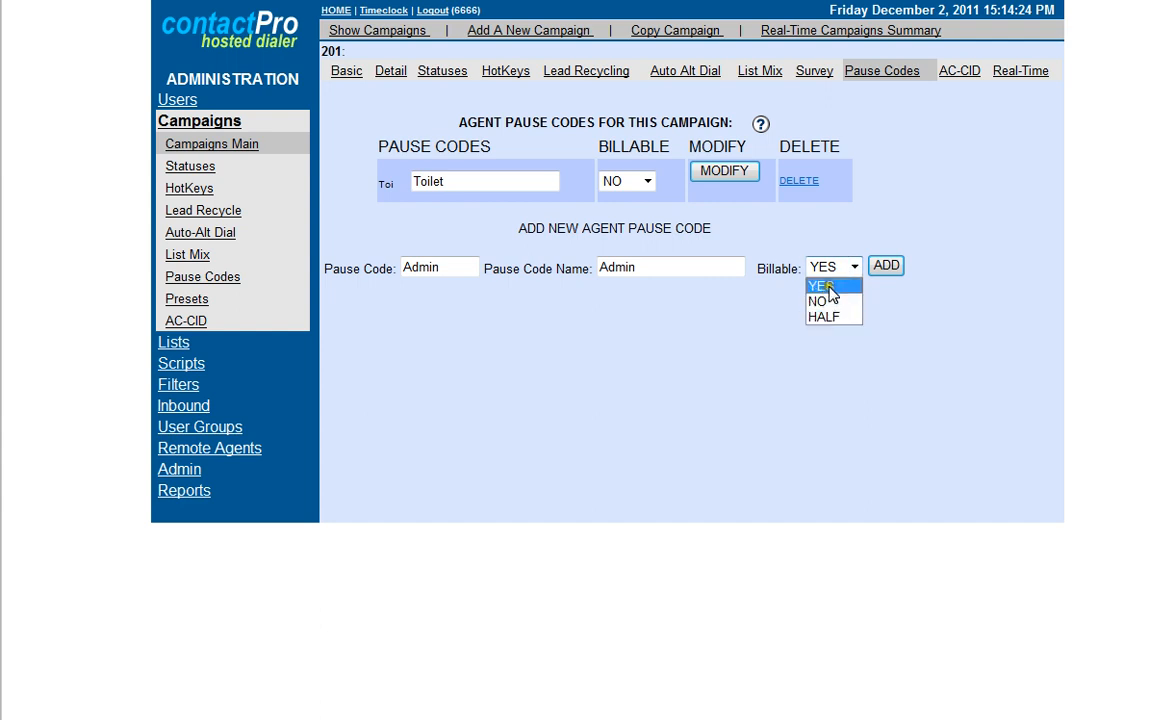
left_click(876, 268)
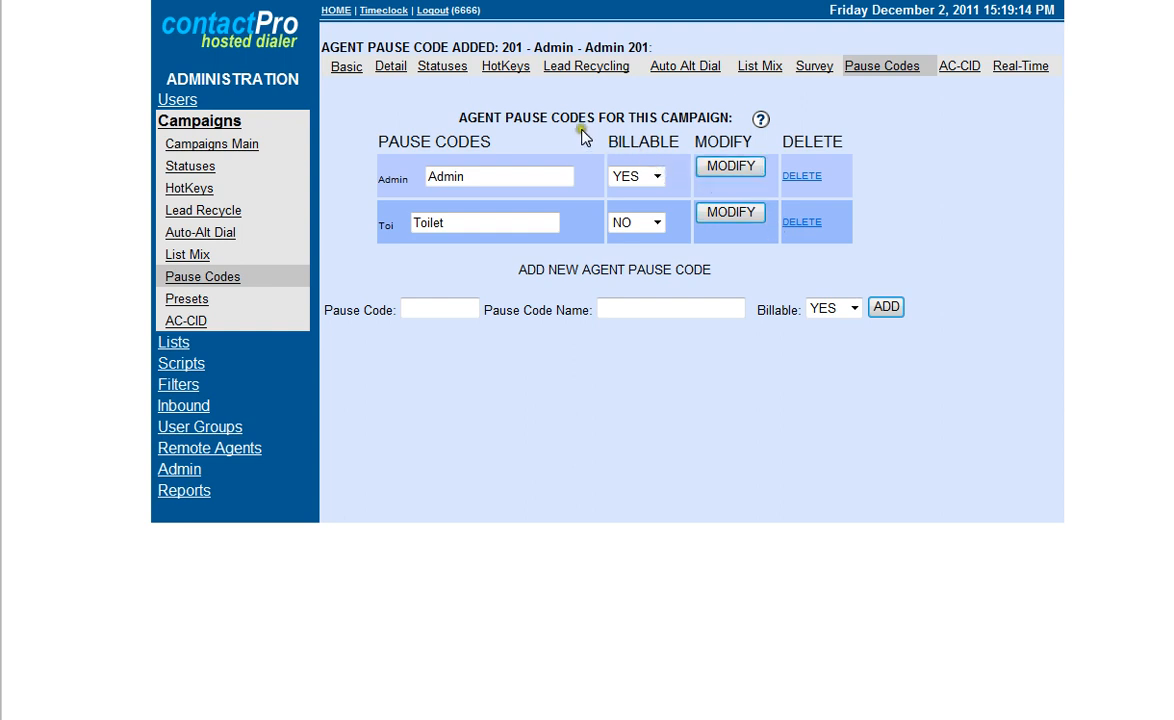
Open the campaign's custom hot keys and review which status each key is assigned to.
left_click(505, 67)
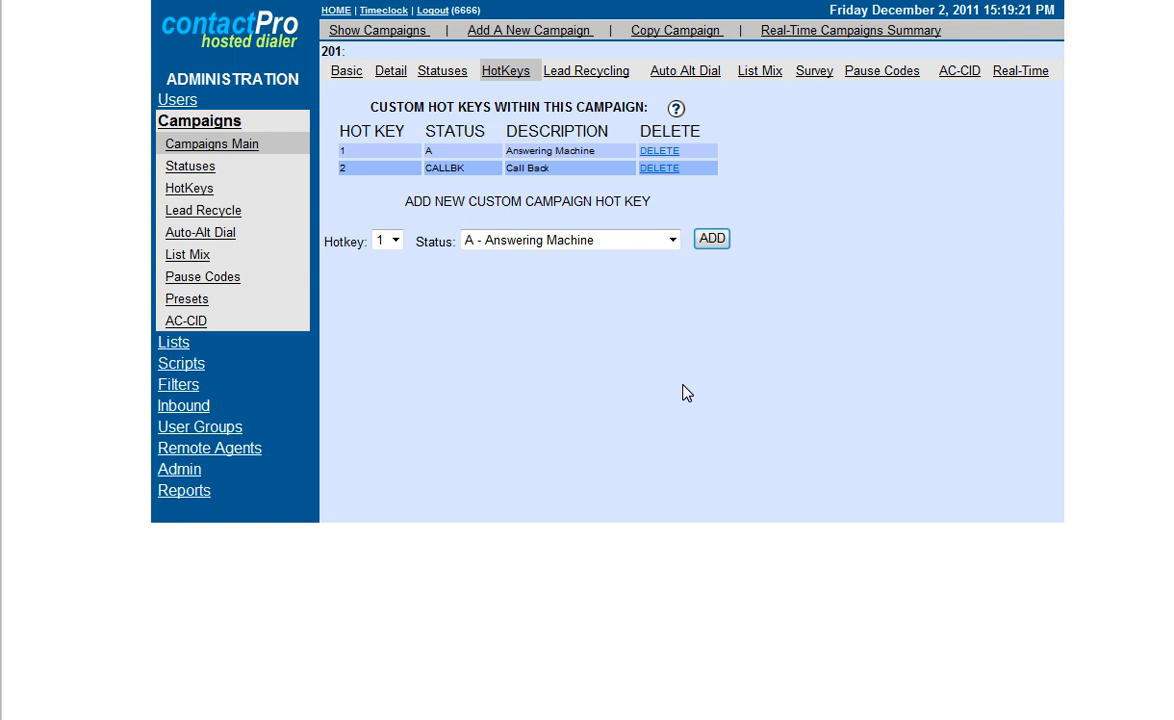
left_click(420, 169)
left_click(384, 152)
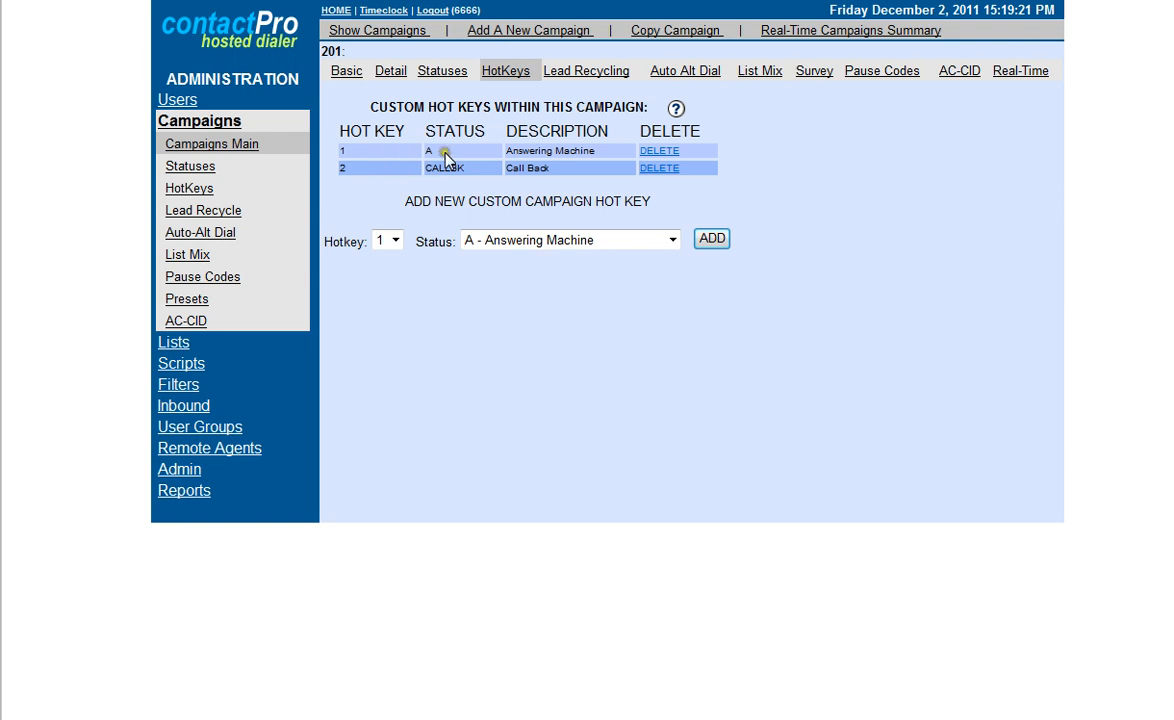